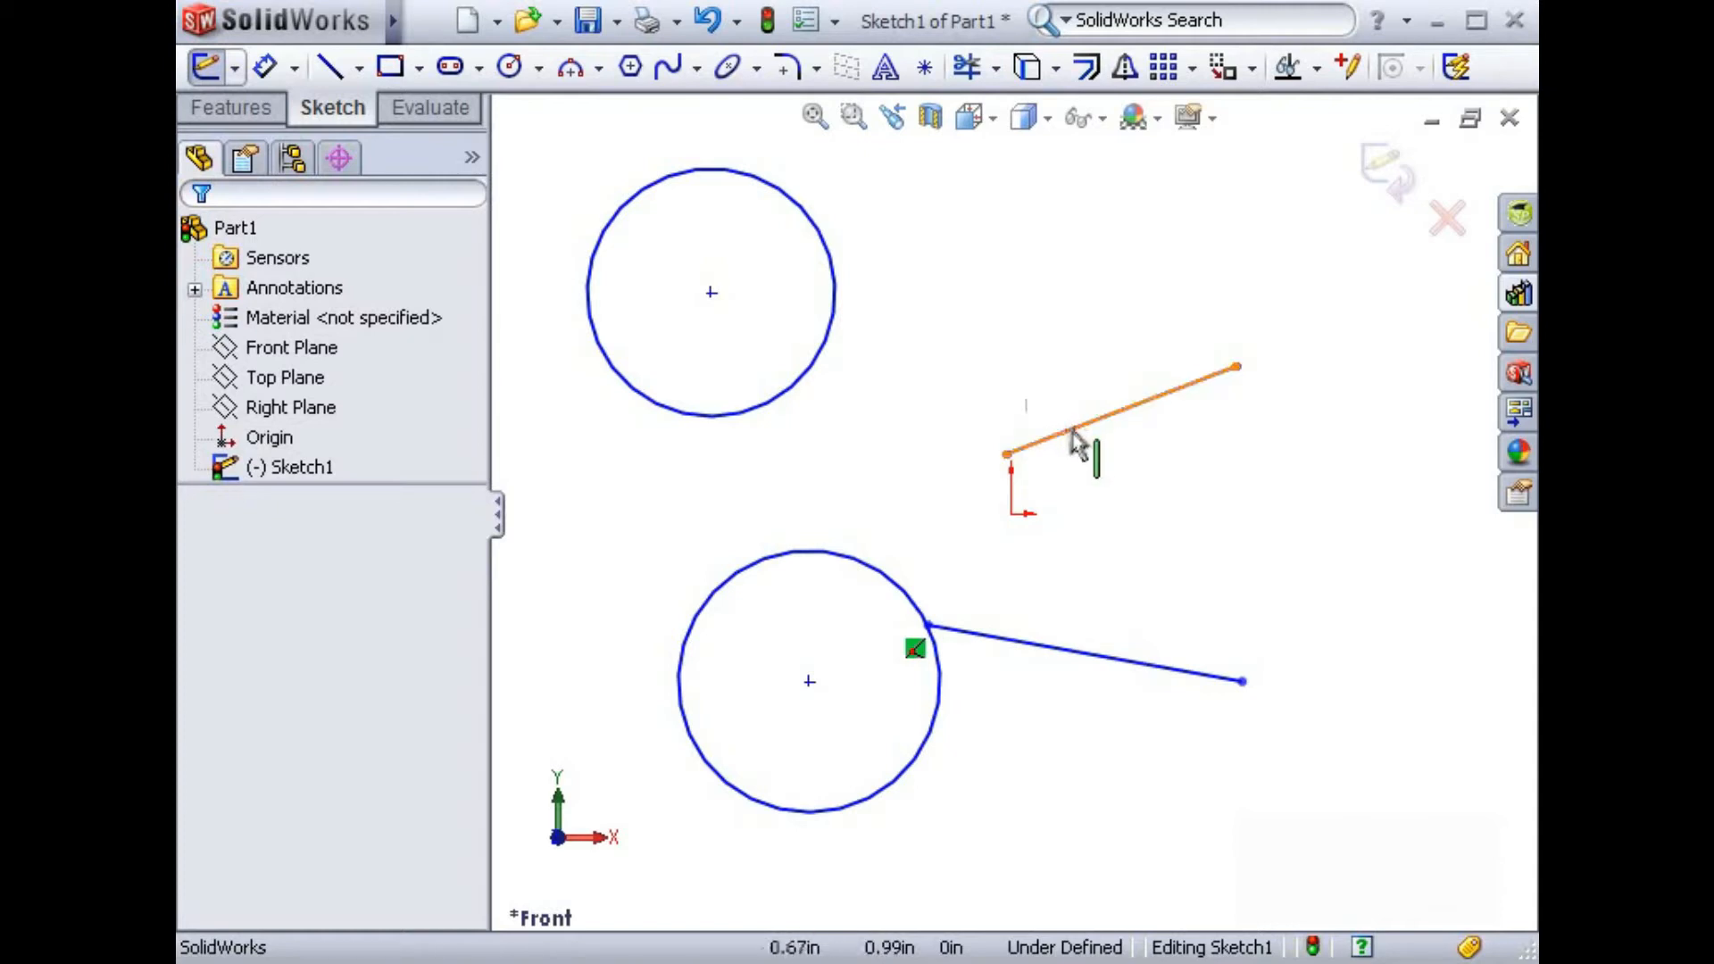
Step: Add a horizontal relation to the upper slanted line, and review its relations
click(1073, 433)
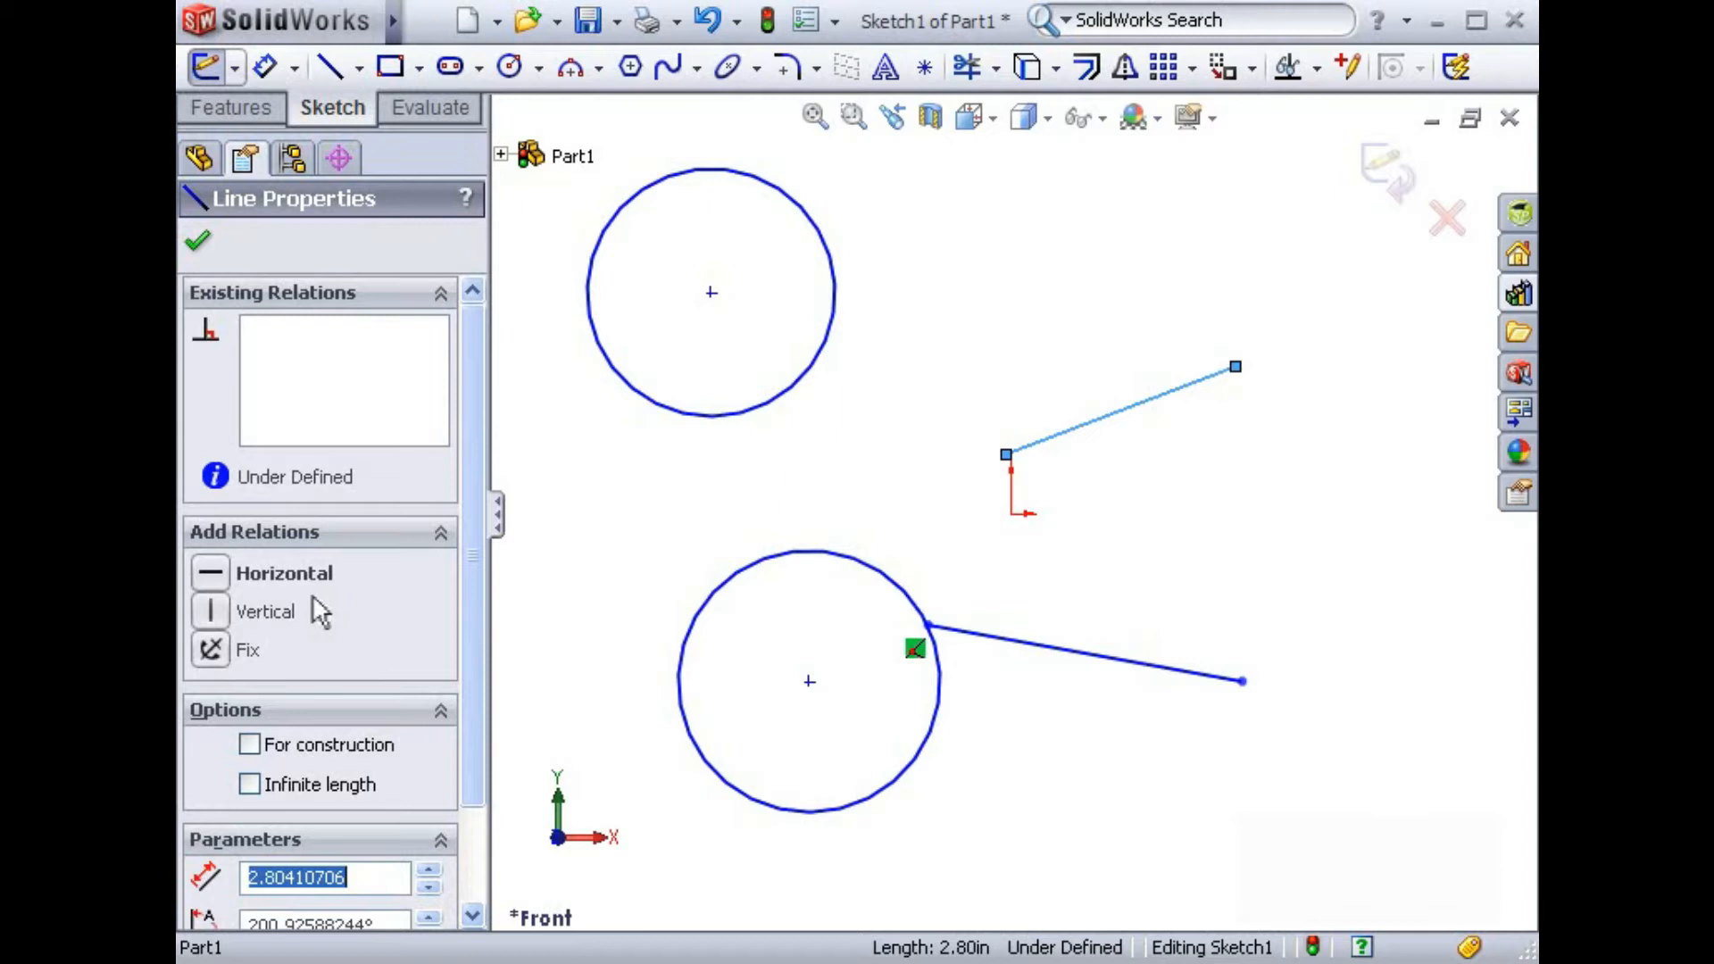
click(212, 574)
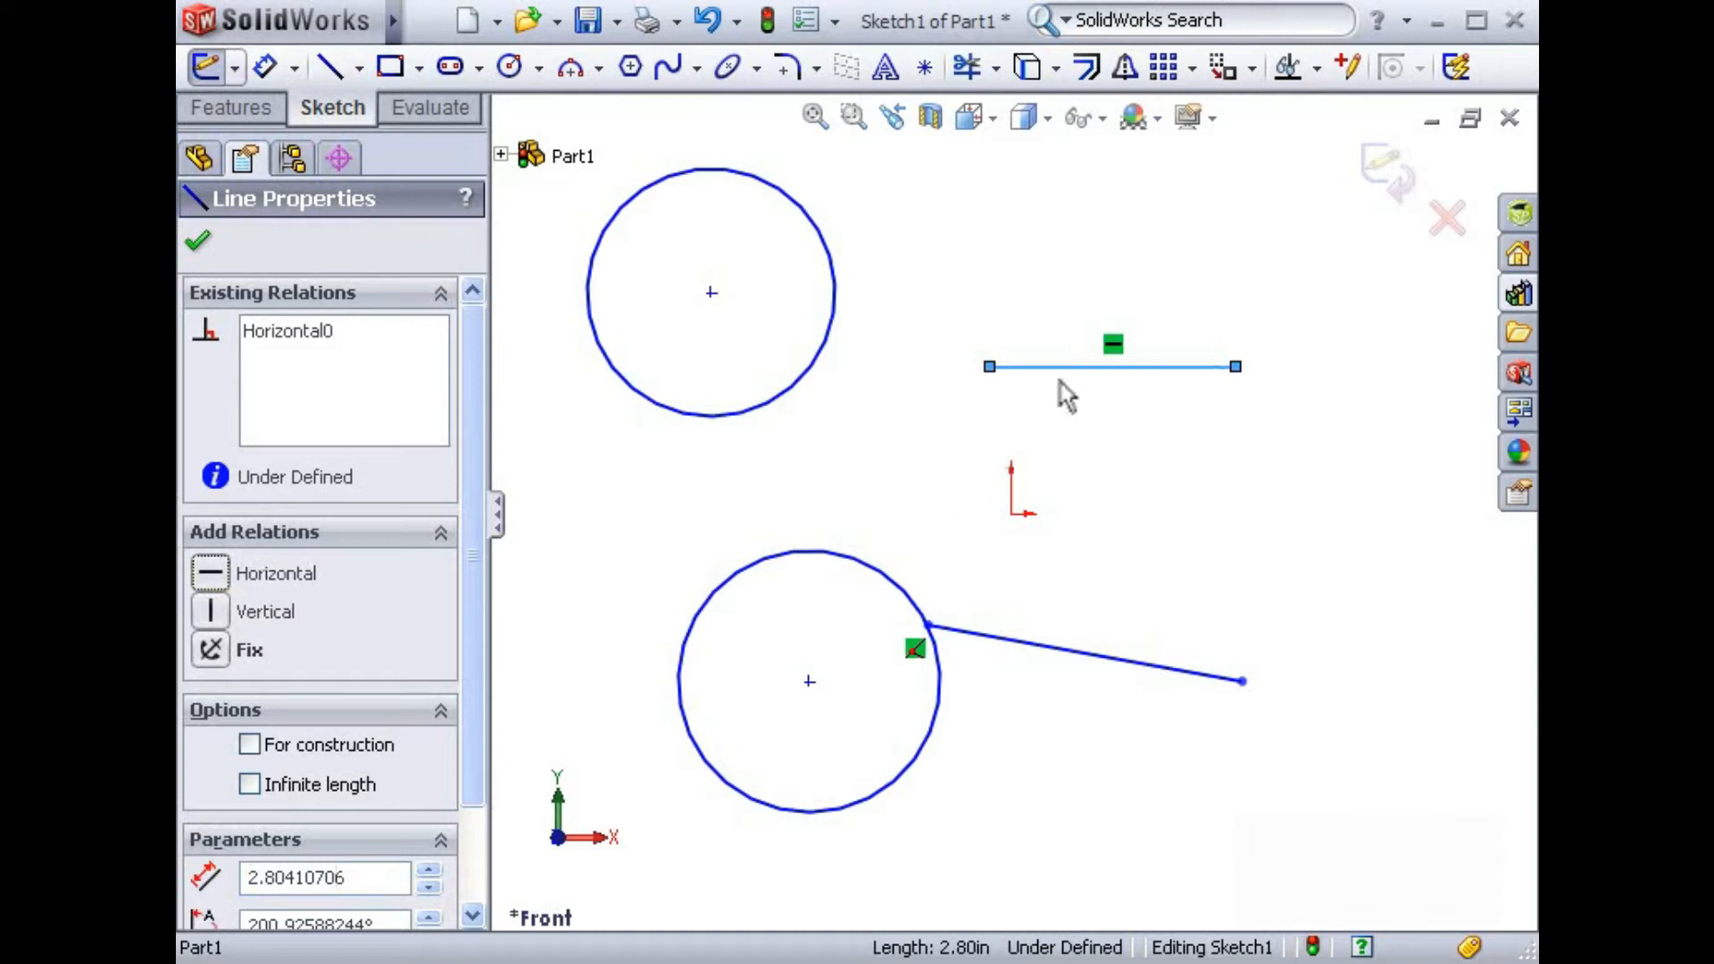
click(1052, 425)
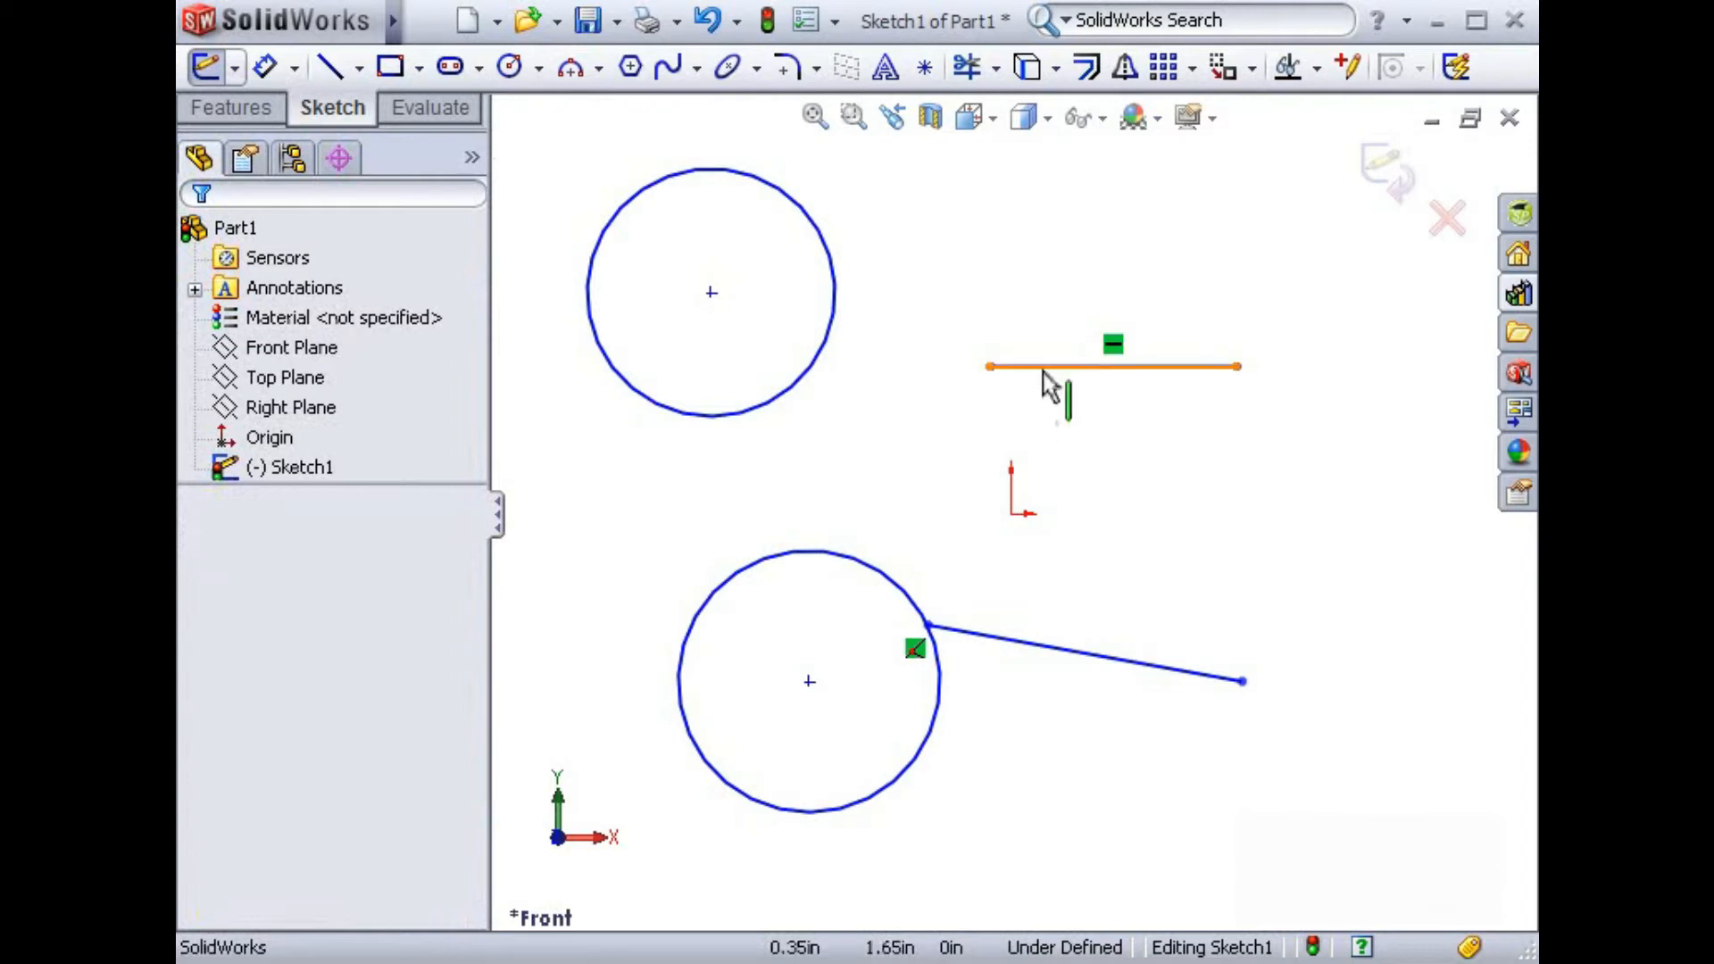
click(1045, 369)
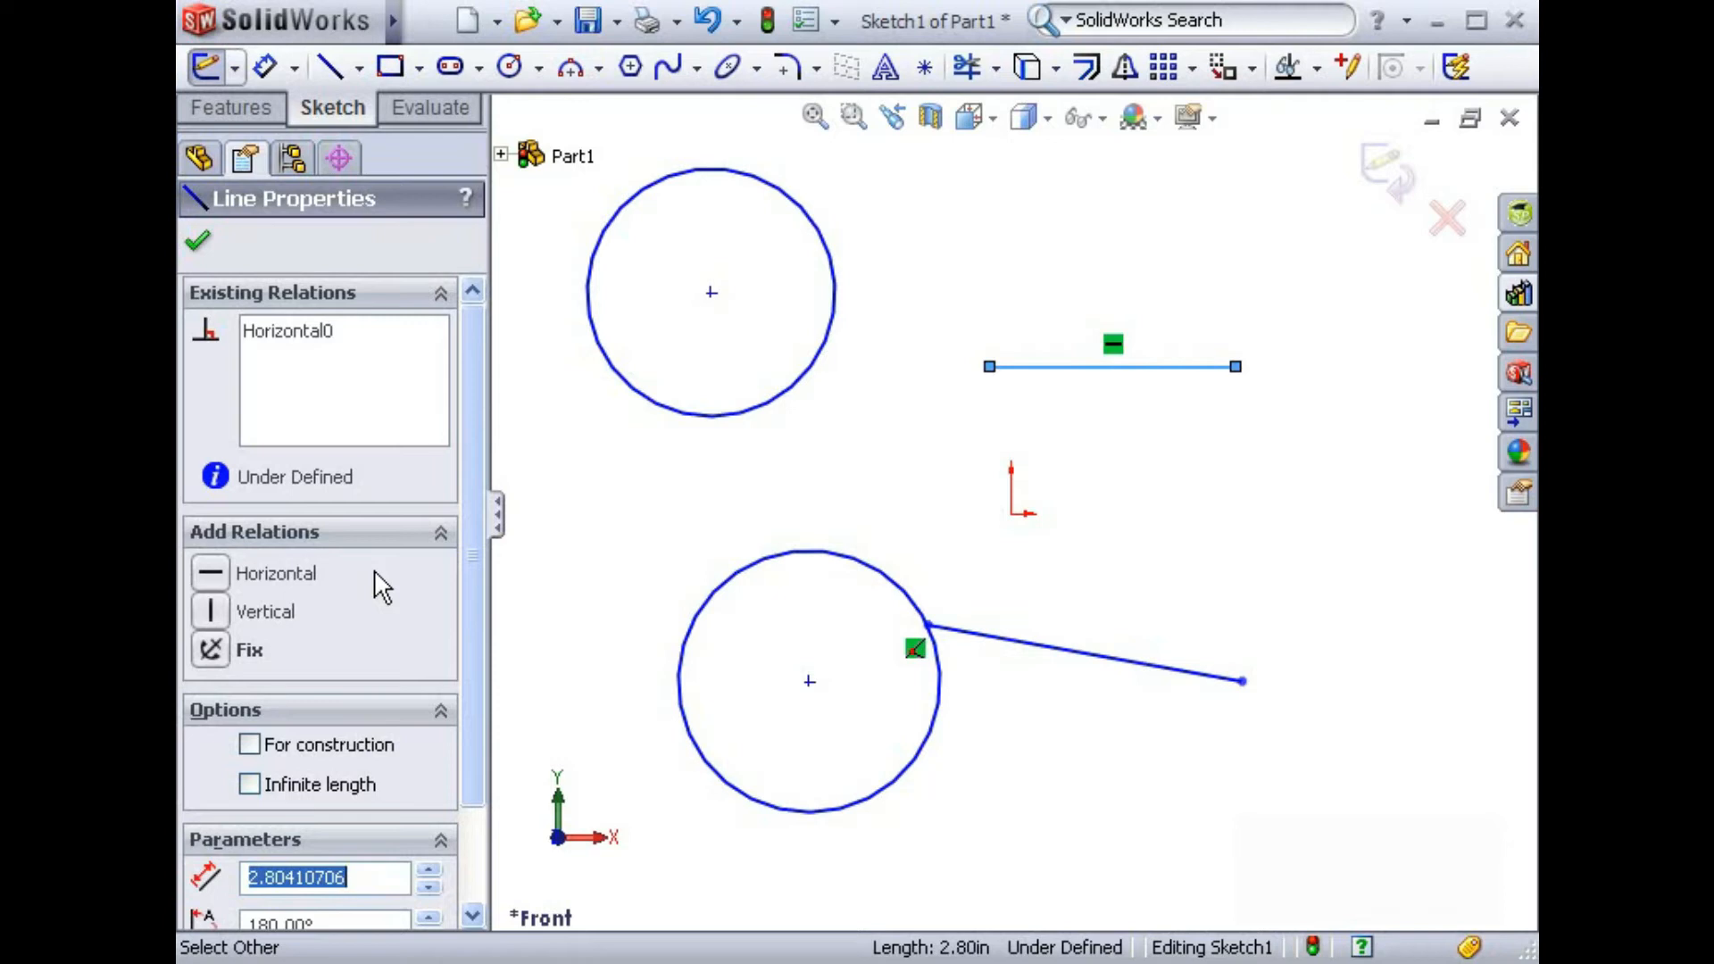
click(659, 513)
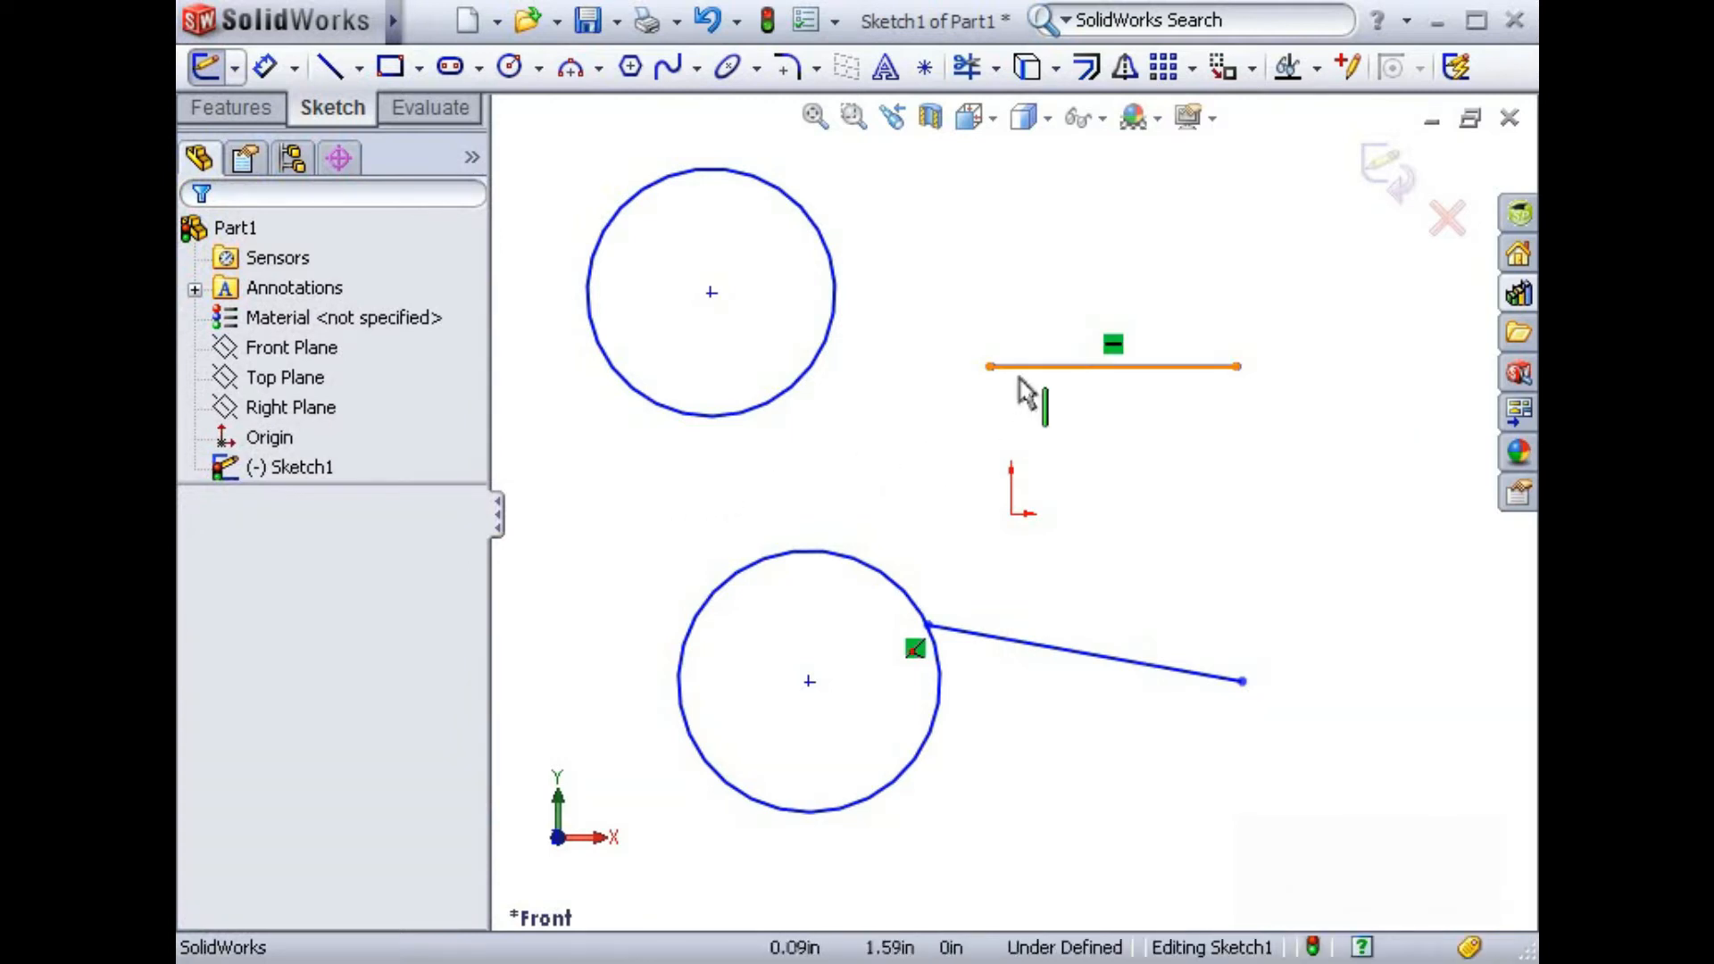
Step: Draw a three-point arc of about 1.47 in radius from the horizontal line's right endpoint, bulging outward and curving down
click(579, 76)
click(1237, 366)
click(1366, 560)
click(1384, 464)
key(Escape)
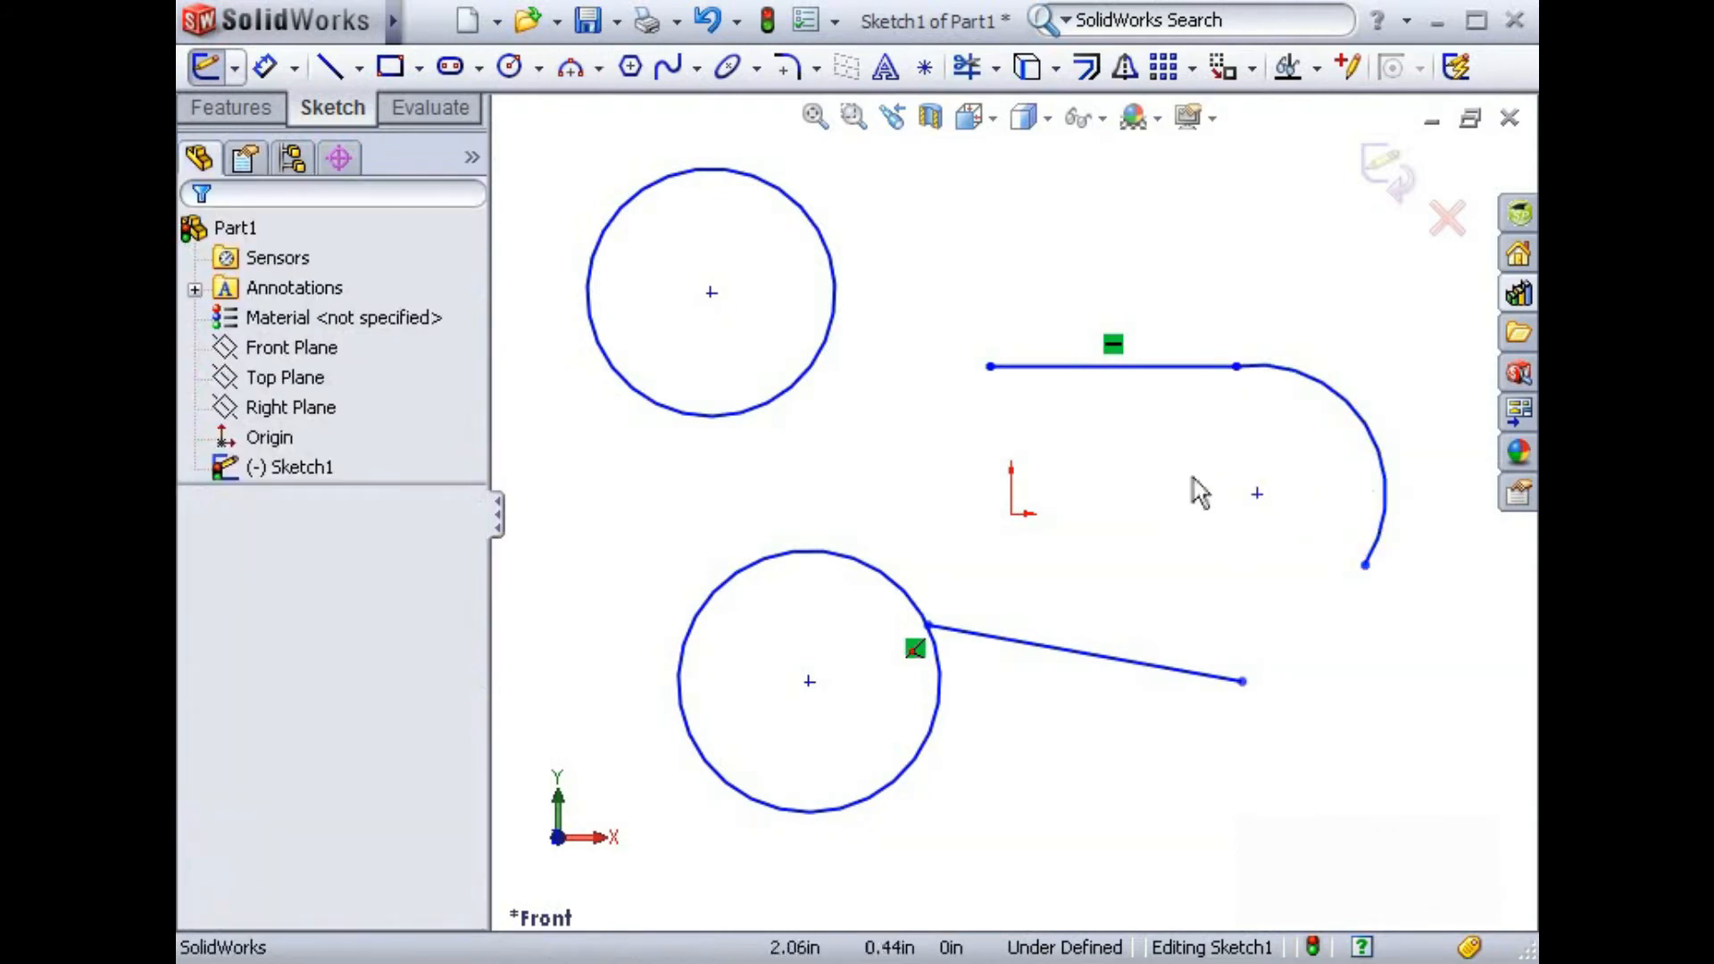
Step: Add a tangent relation between the new arc and the horizontal line
click(1356, 416)
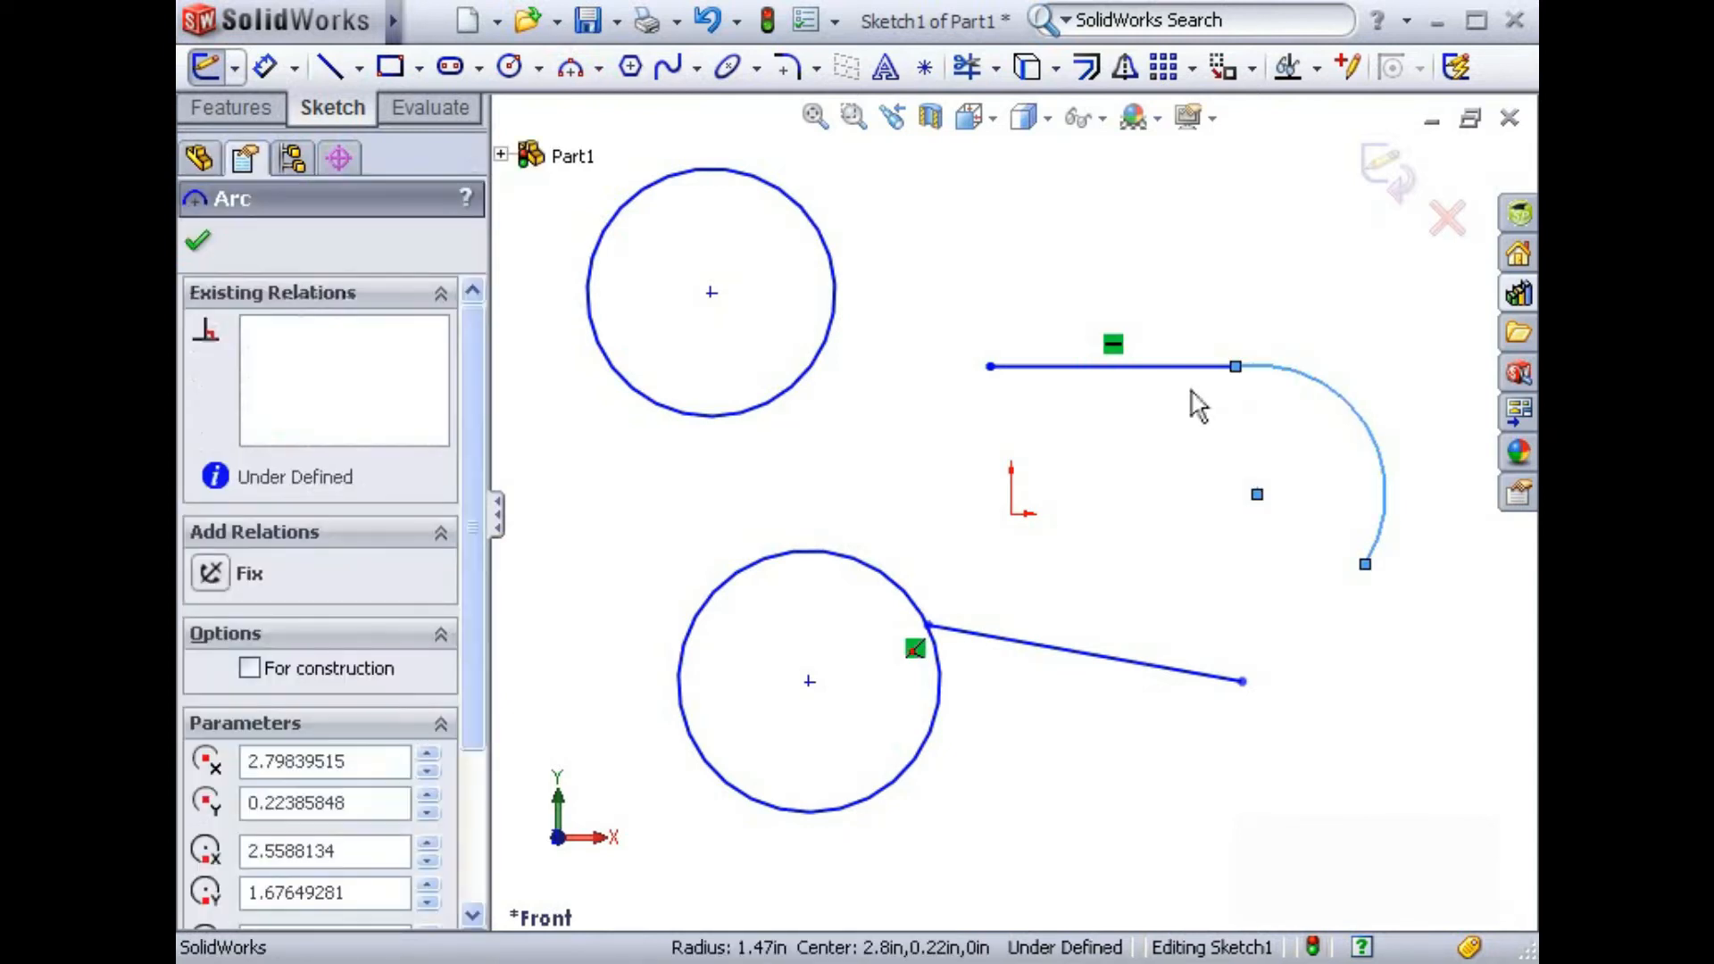
click(1174, 368)
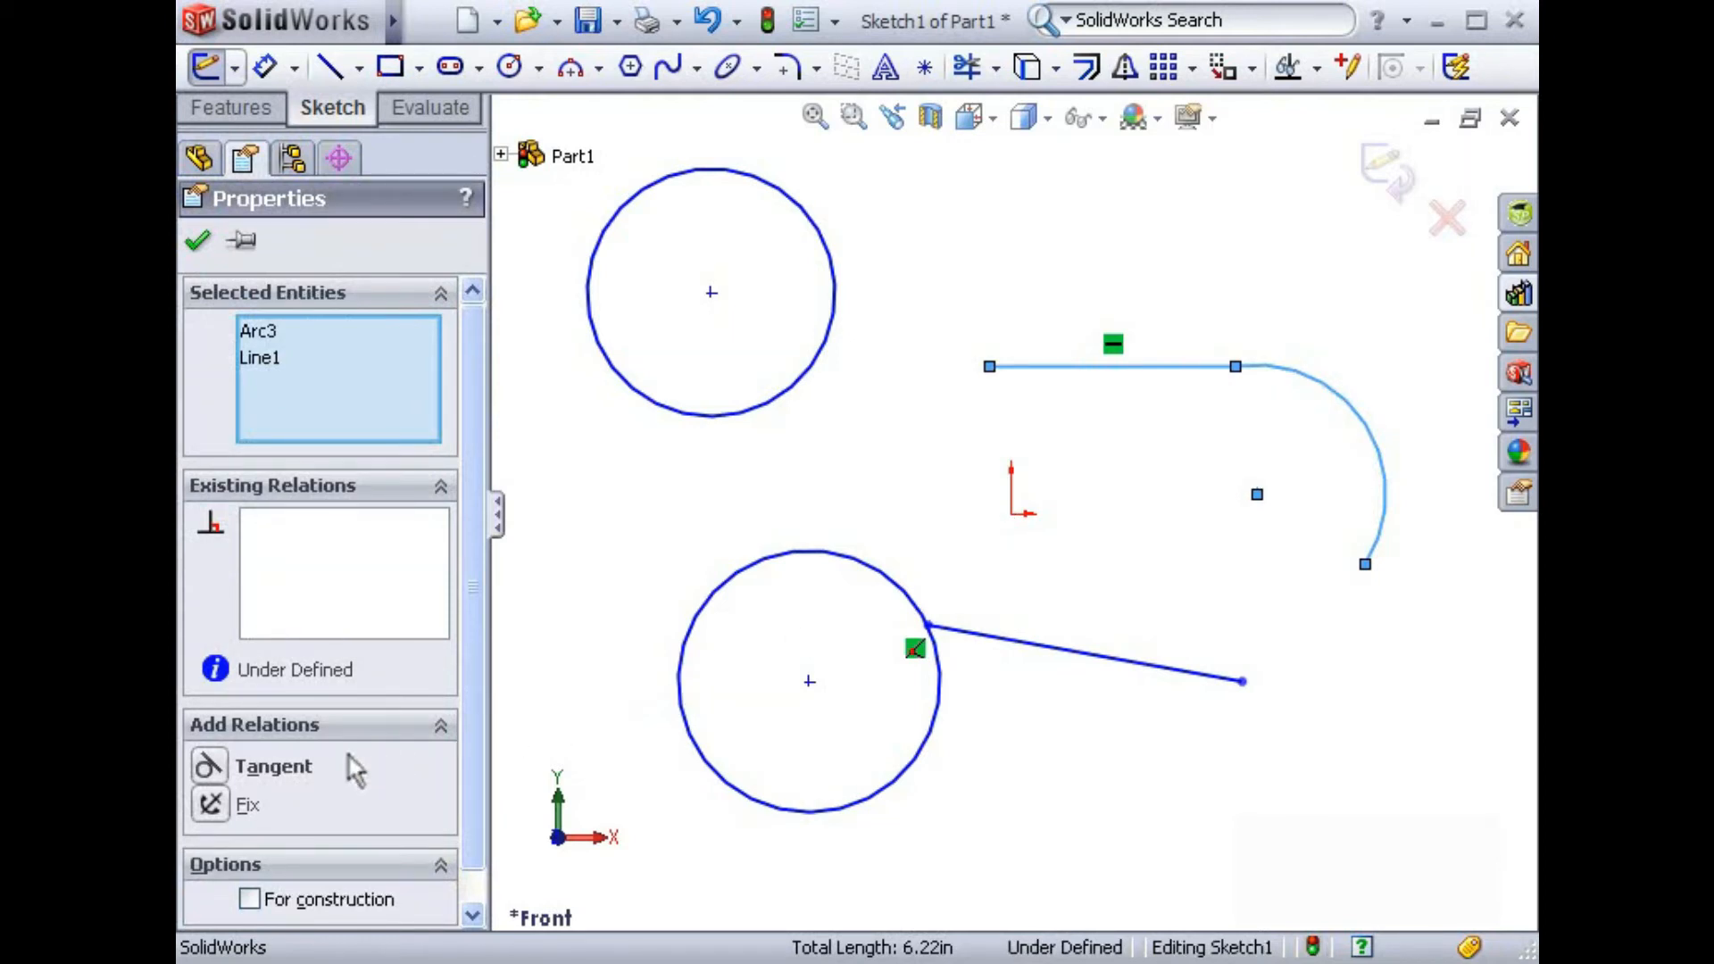
click(211, 767)
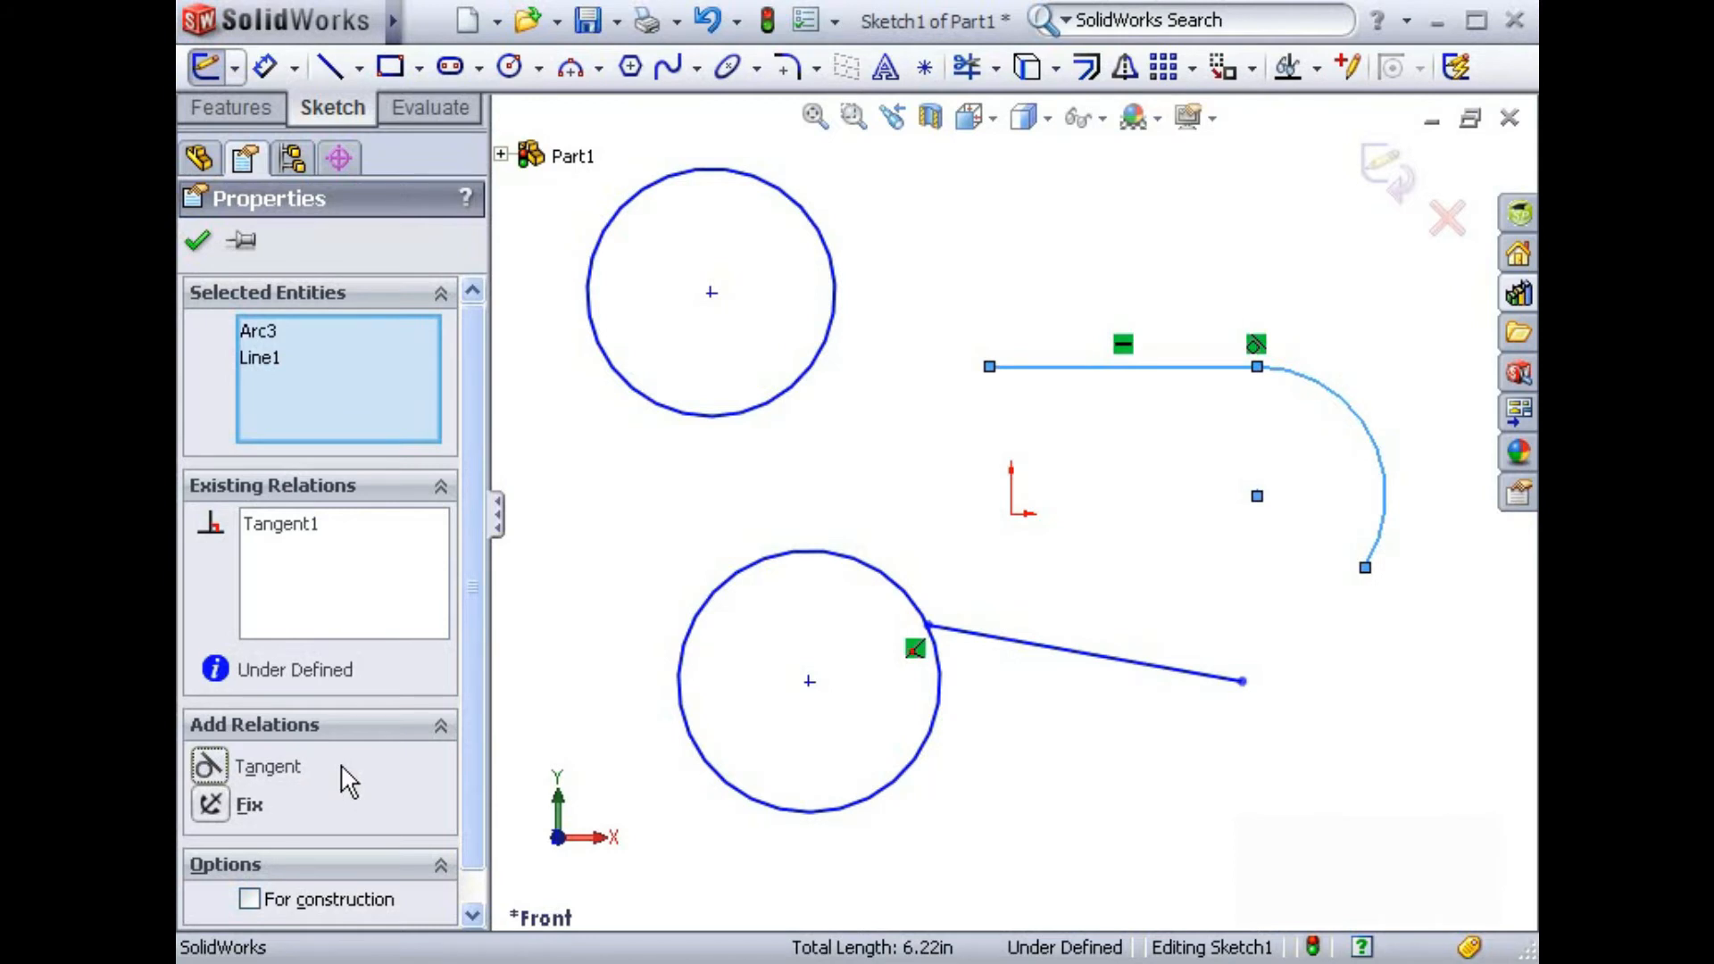
click(571, 607)
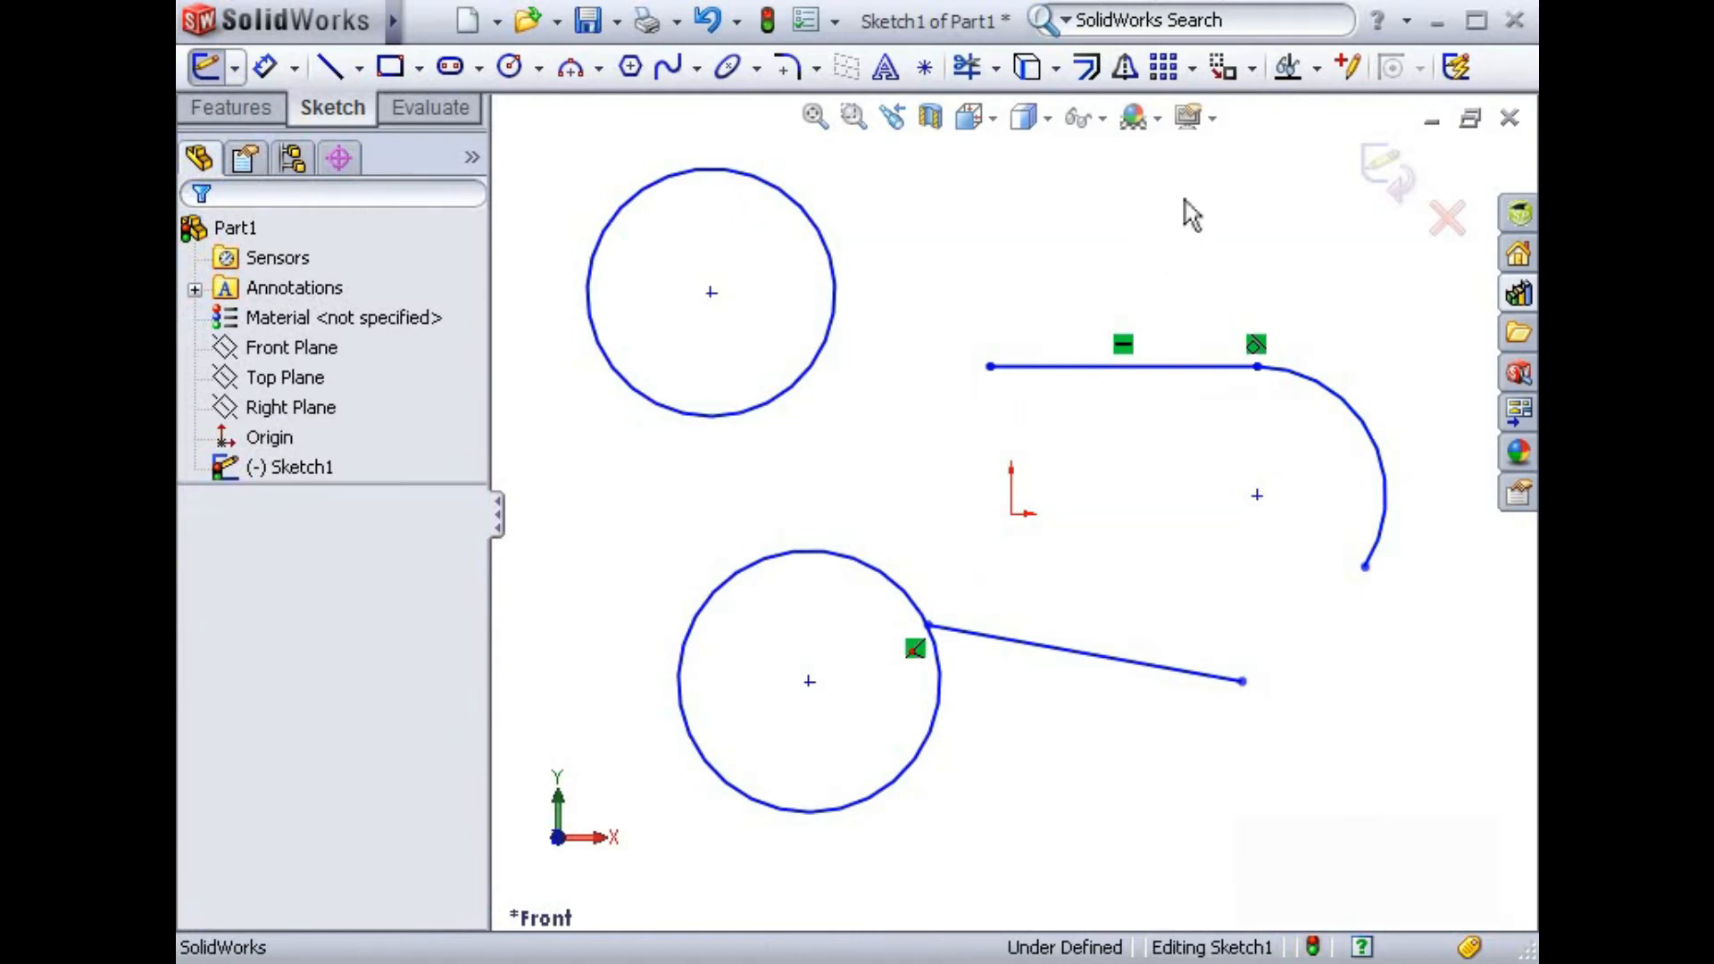
Step: Use Add Relation to make the upper circle tangent to the horizontal line
click(1317, 69)
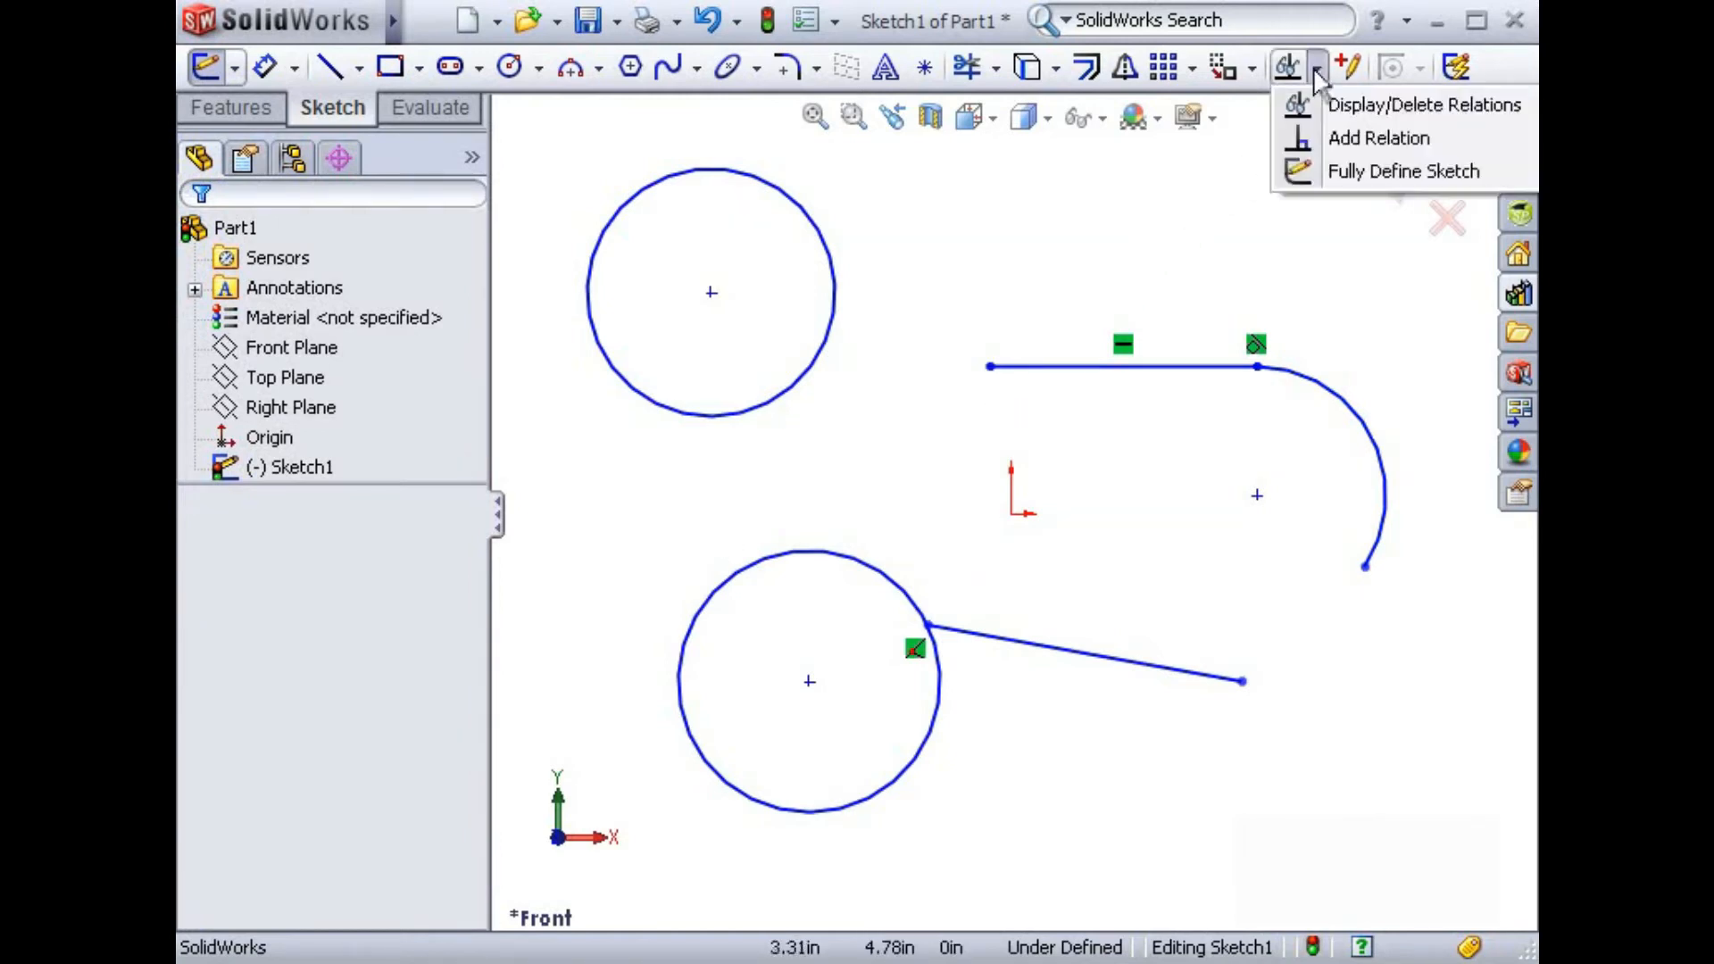
click(1319, 143)
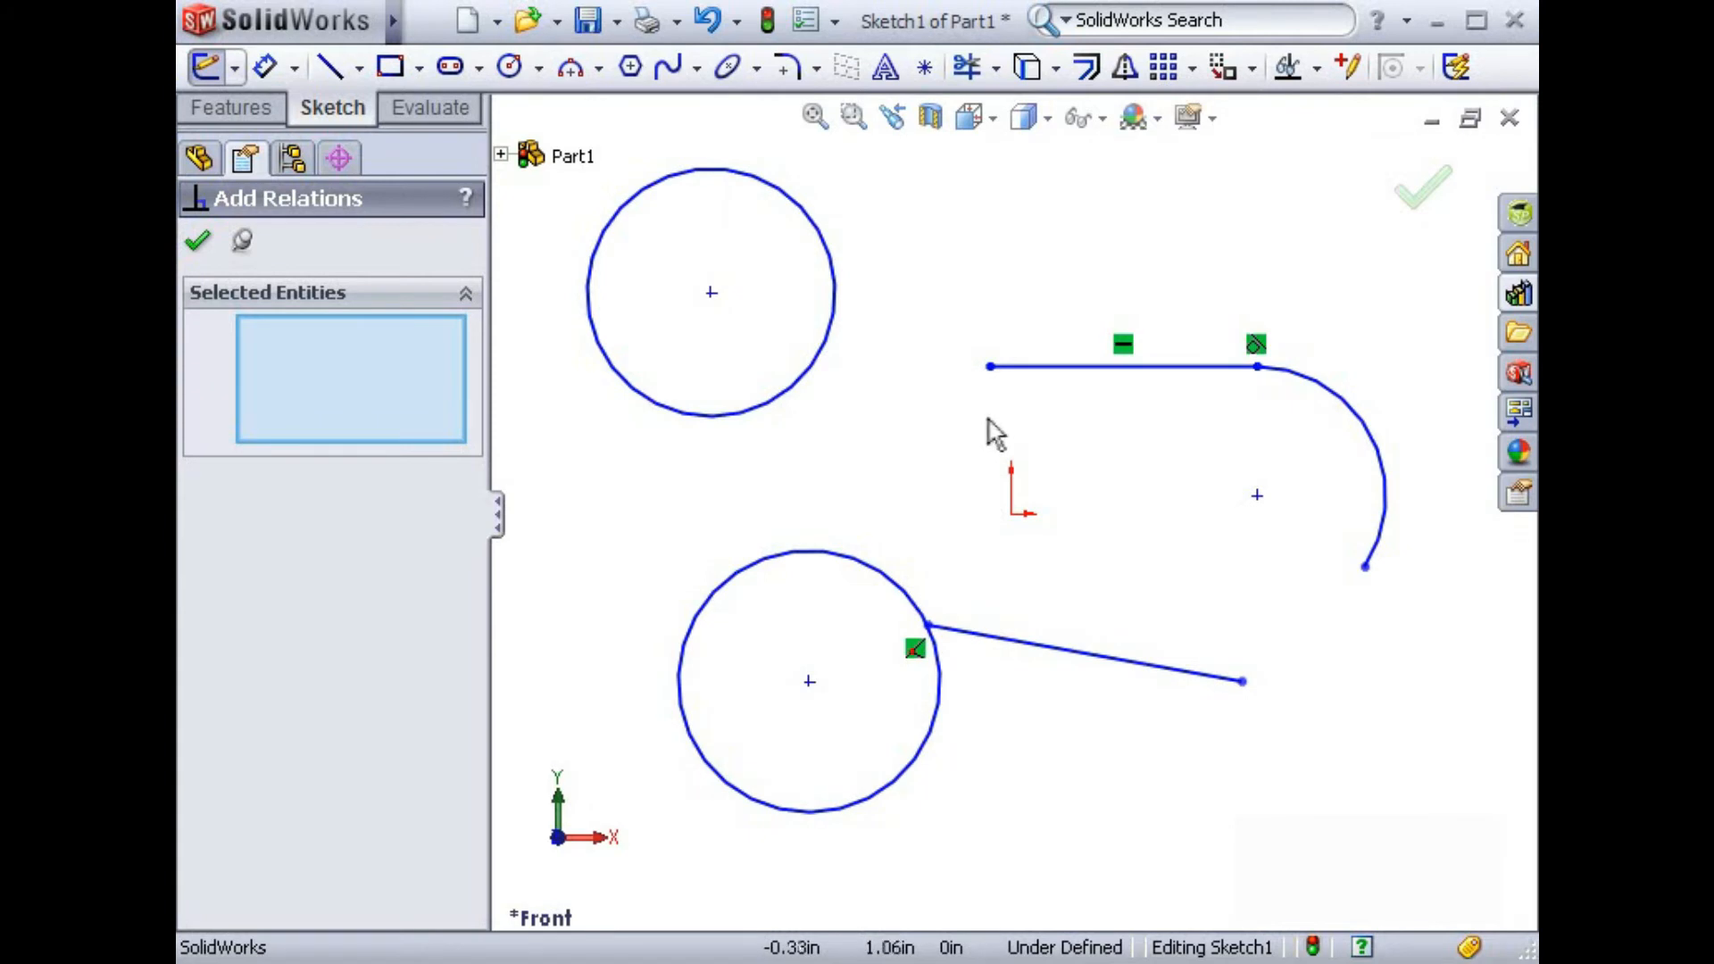
click(1008, 370)
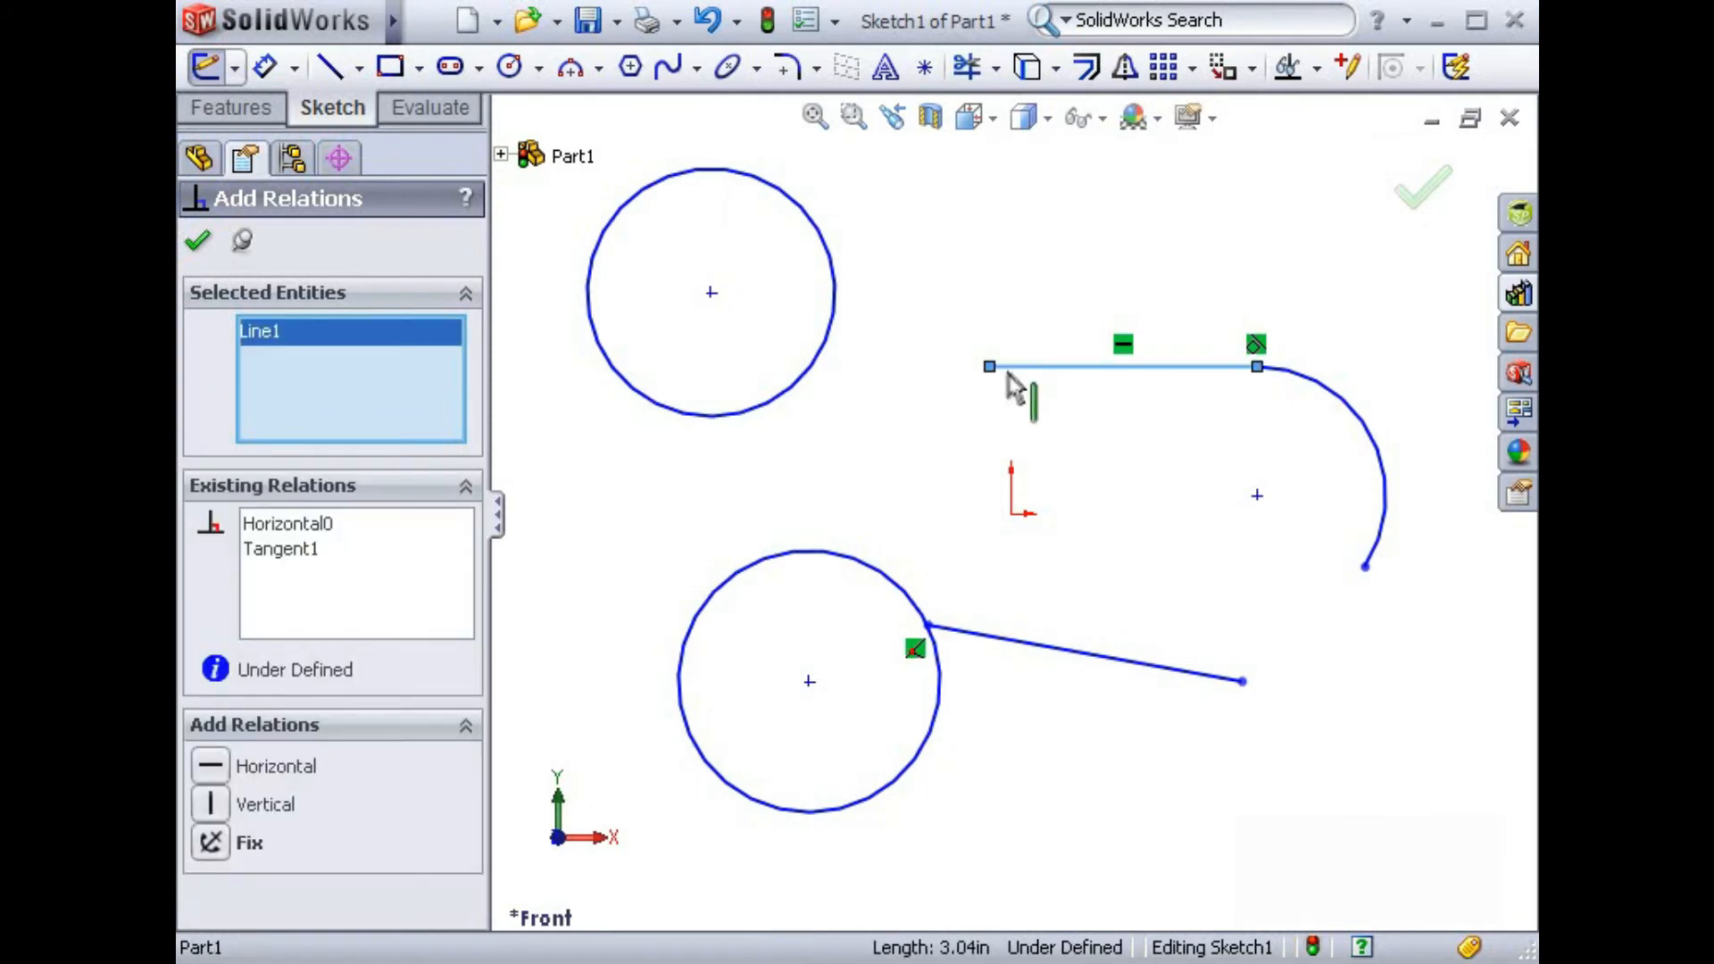
click(777, 413)
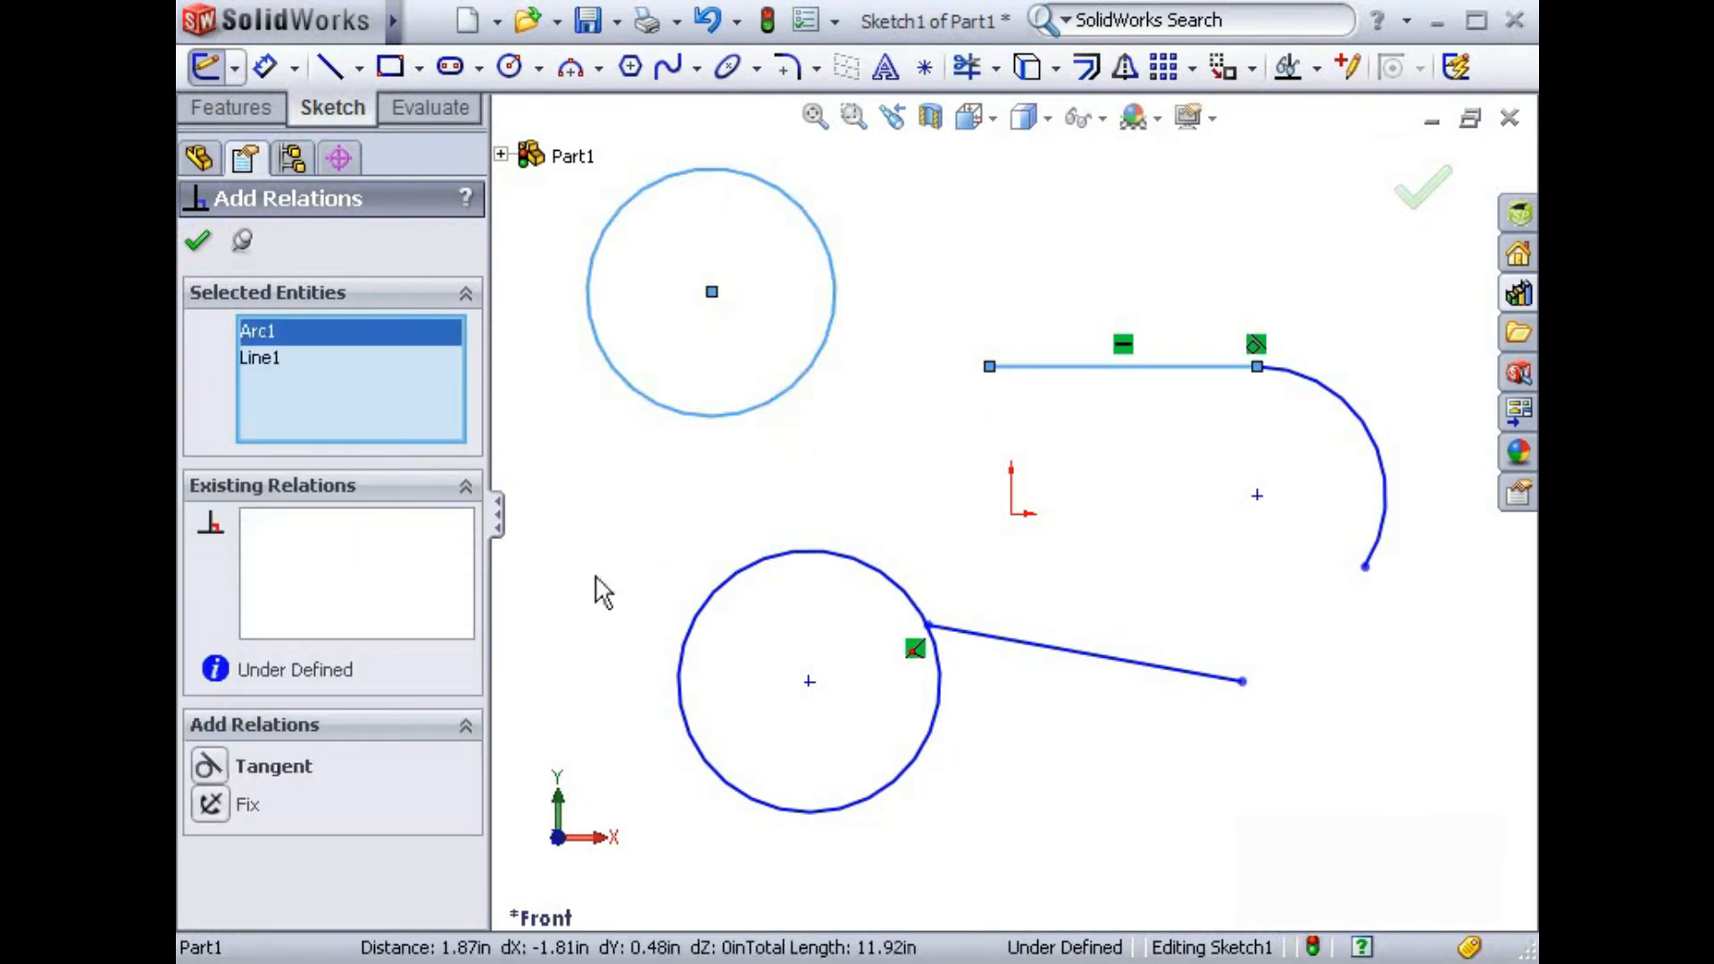
click(213, 766)
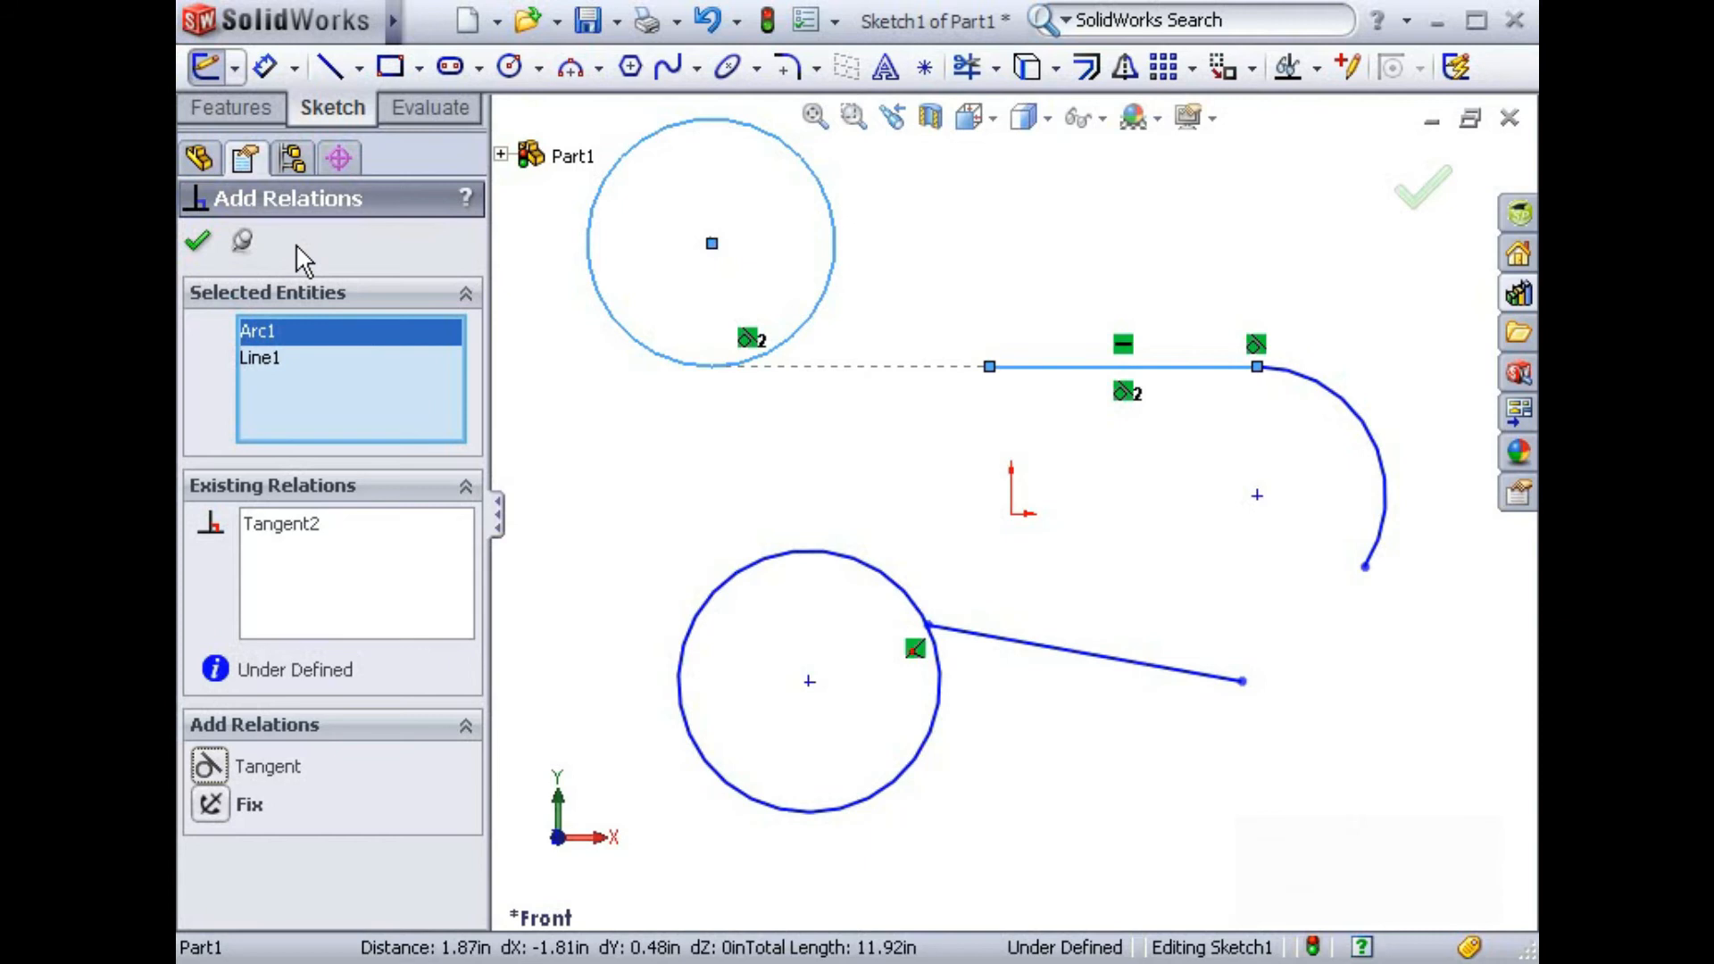
click(197, 241)
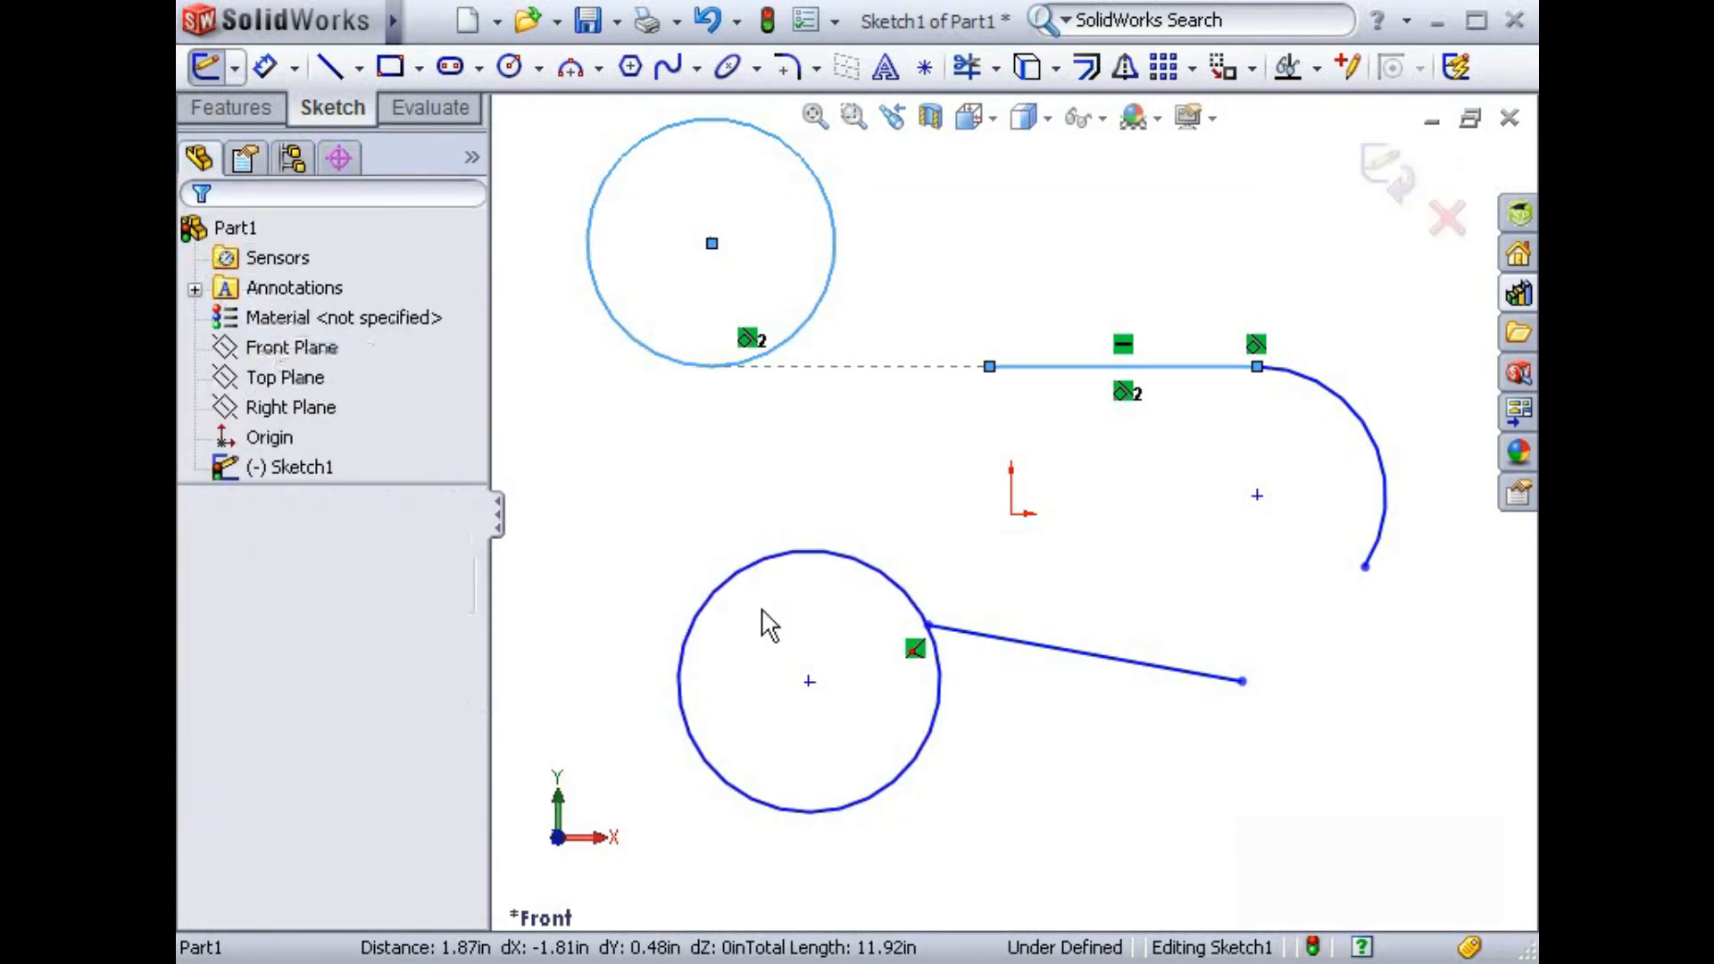
Step: Delete the tangent relation between the upper circle and the horizontal line
click(914, 649)
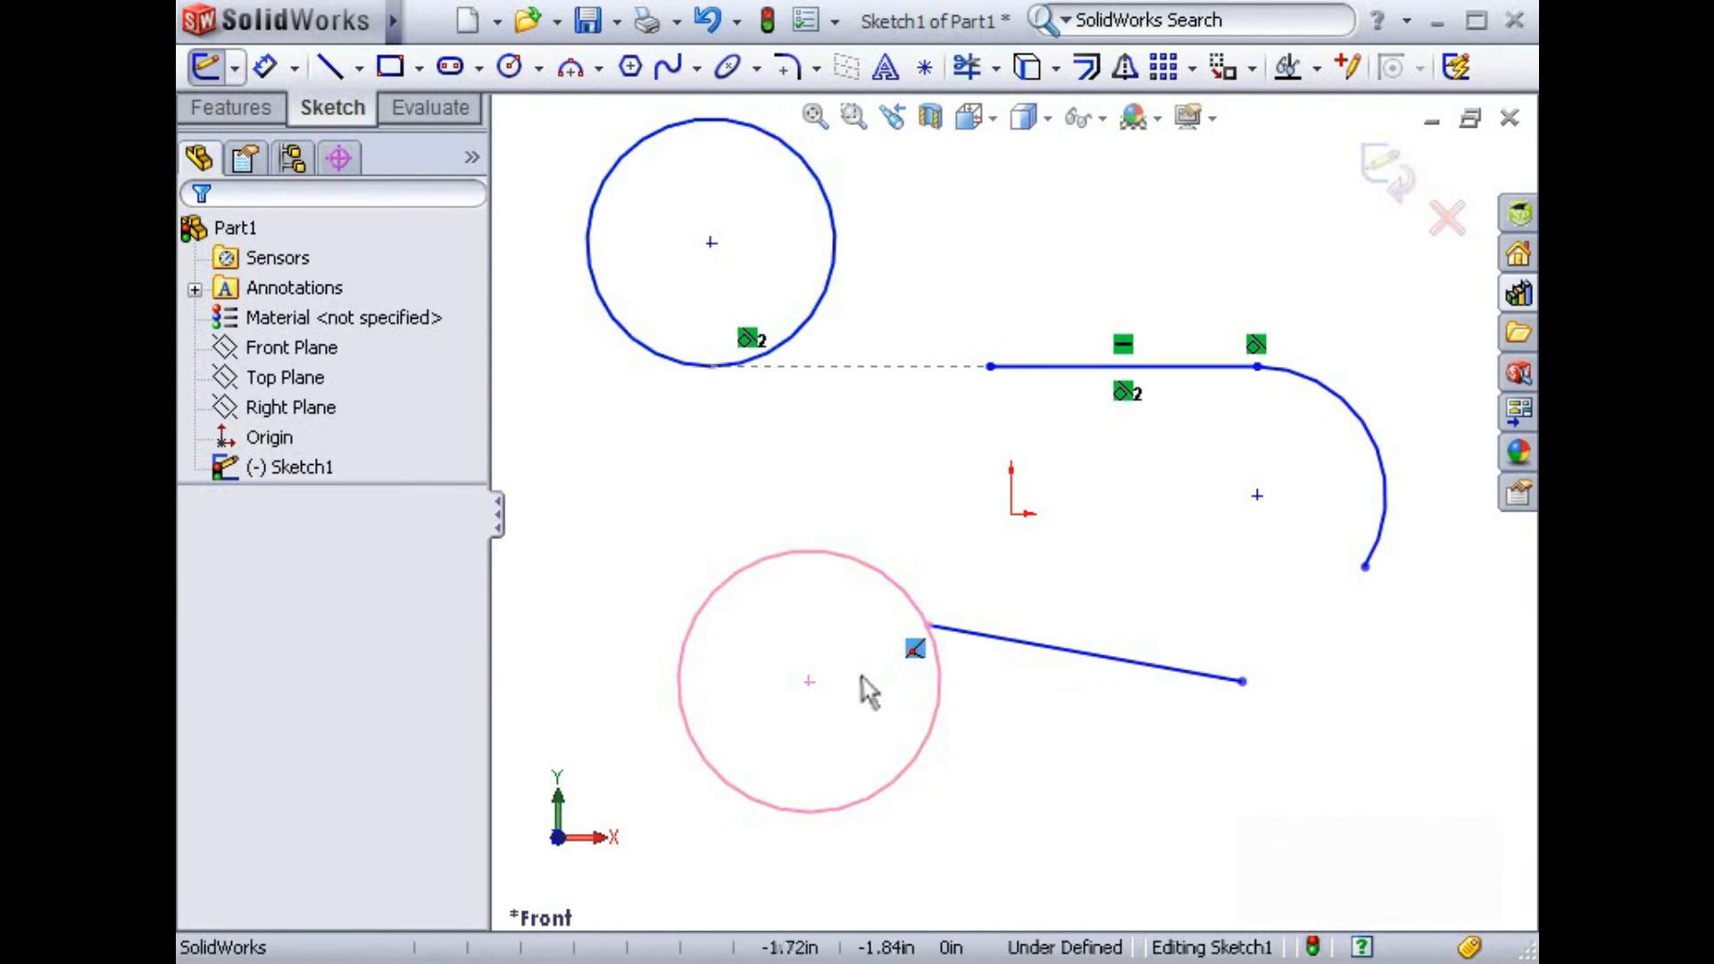
key(Escape)
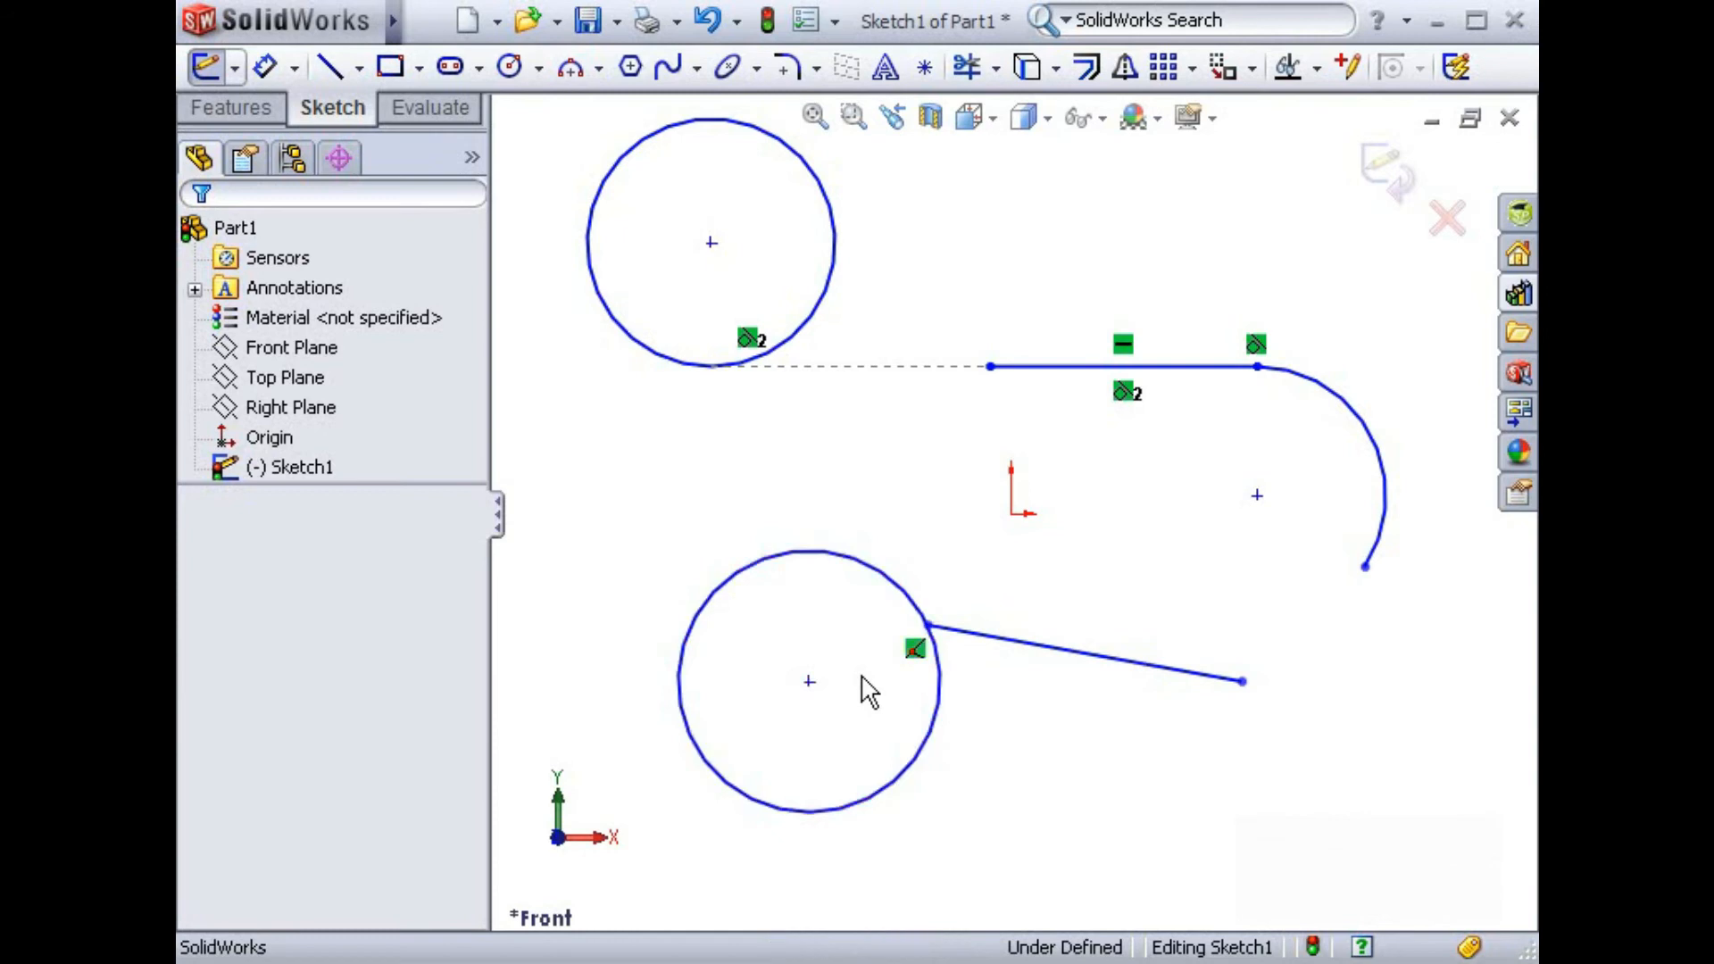
click(750, 344)
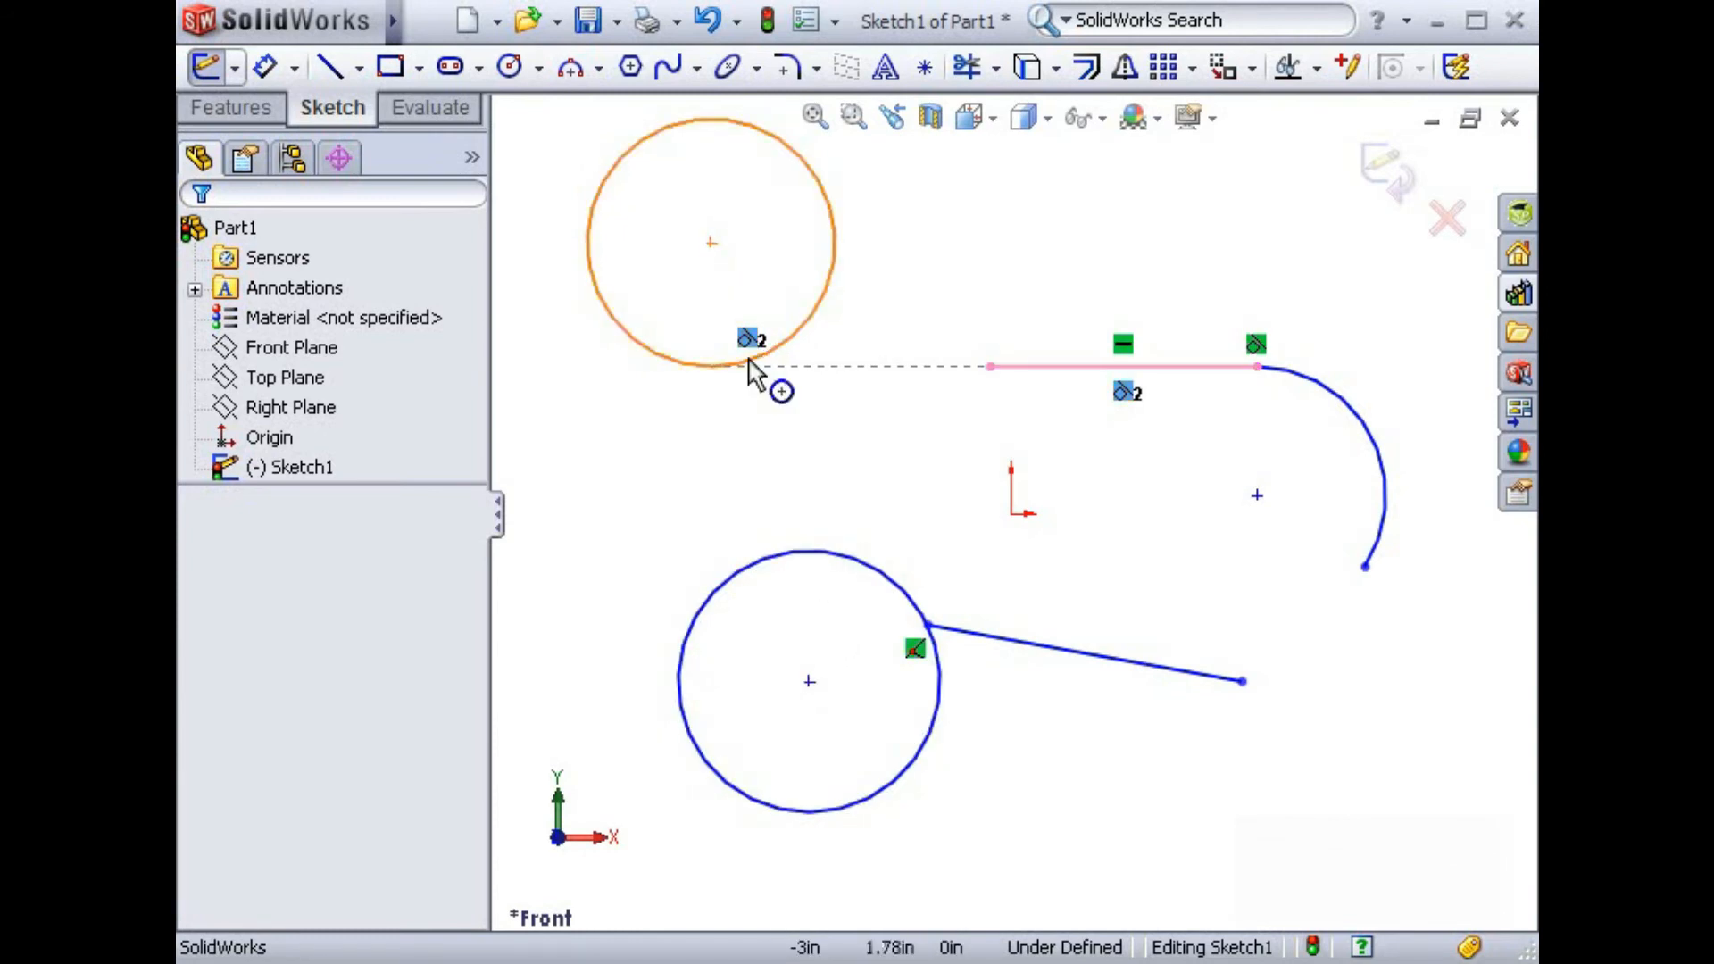
key(Delete)
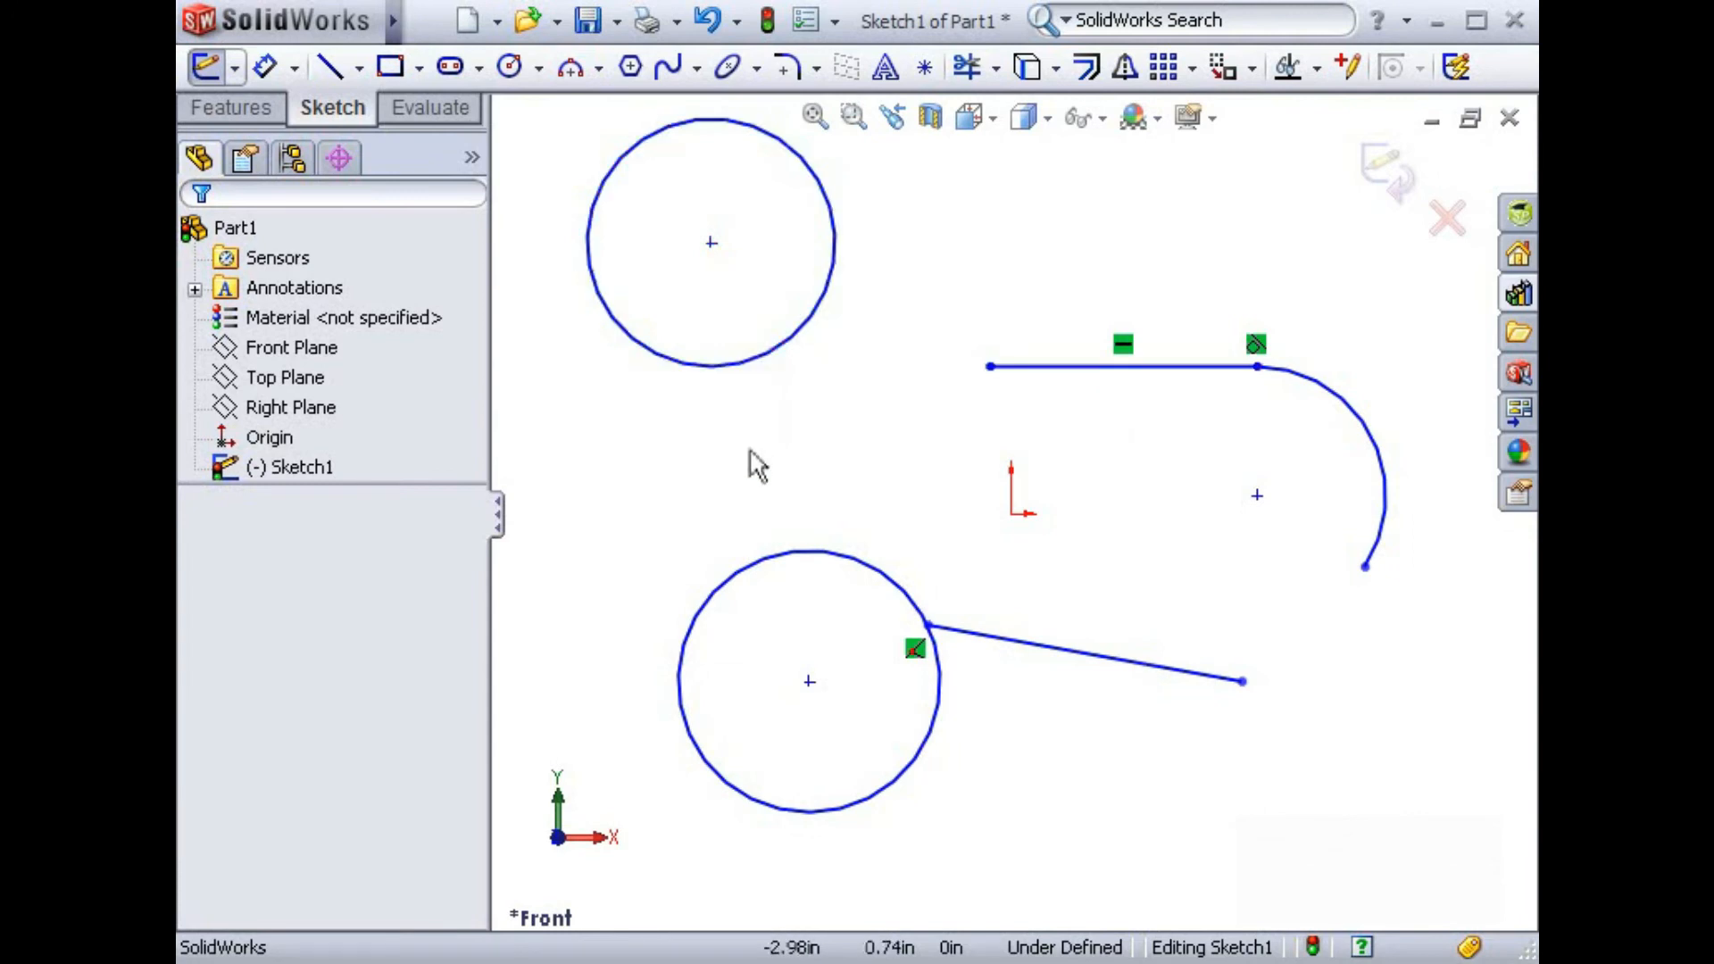
Step: Move the upper circle down so its center sits at about X -3.42 in, Y 2.29 in
click(713, 254)
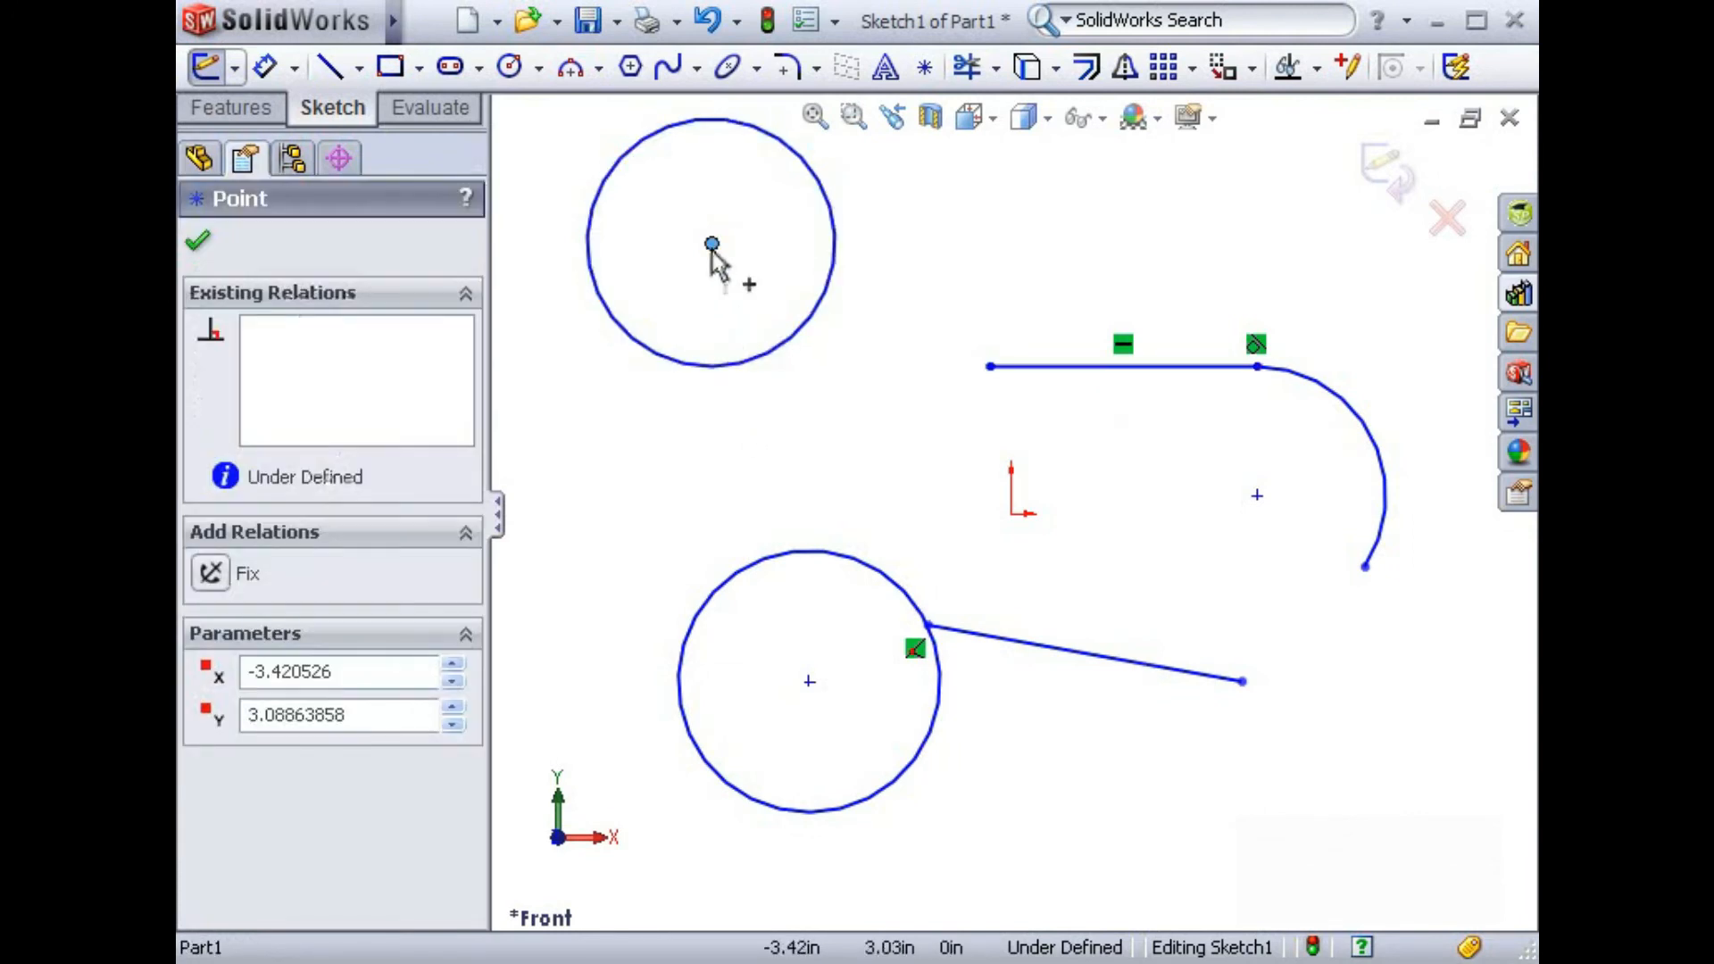
drag(714, 268, 712, 319)
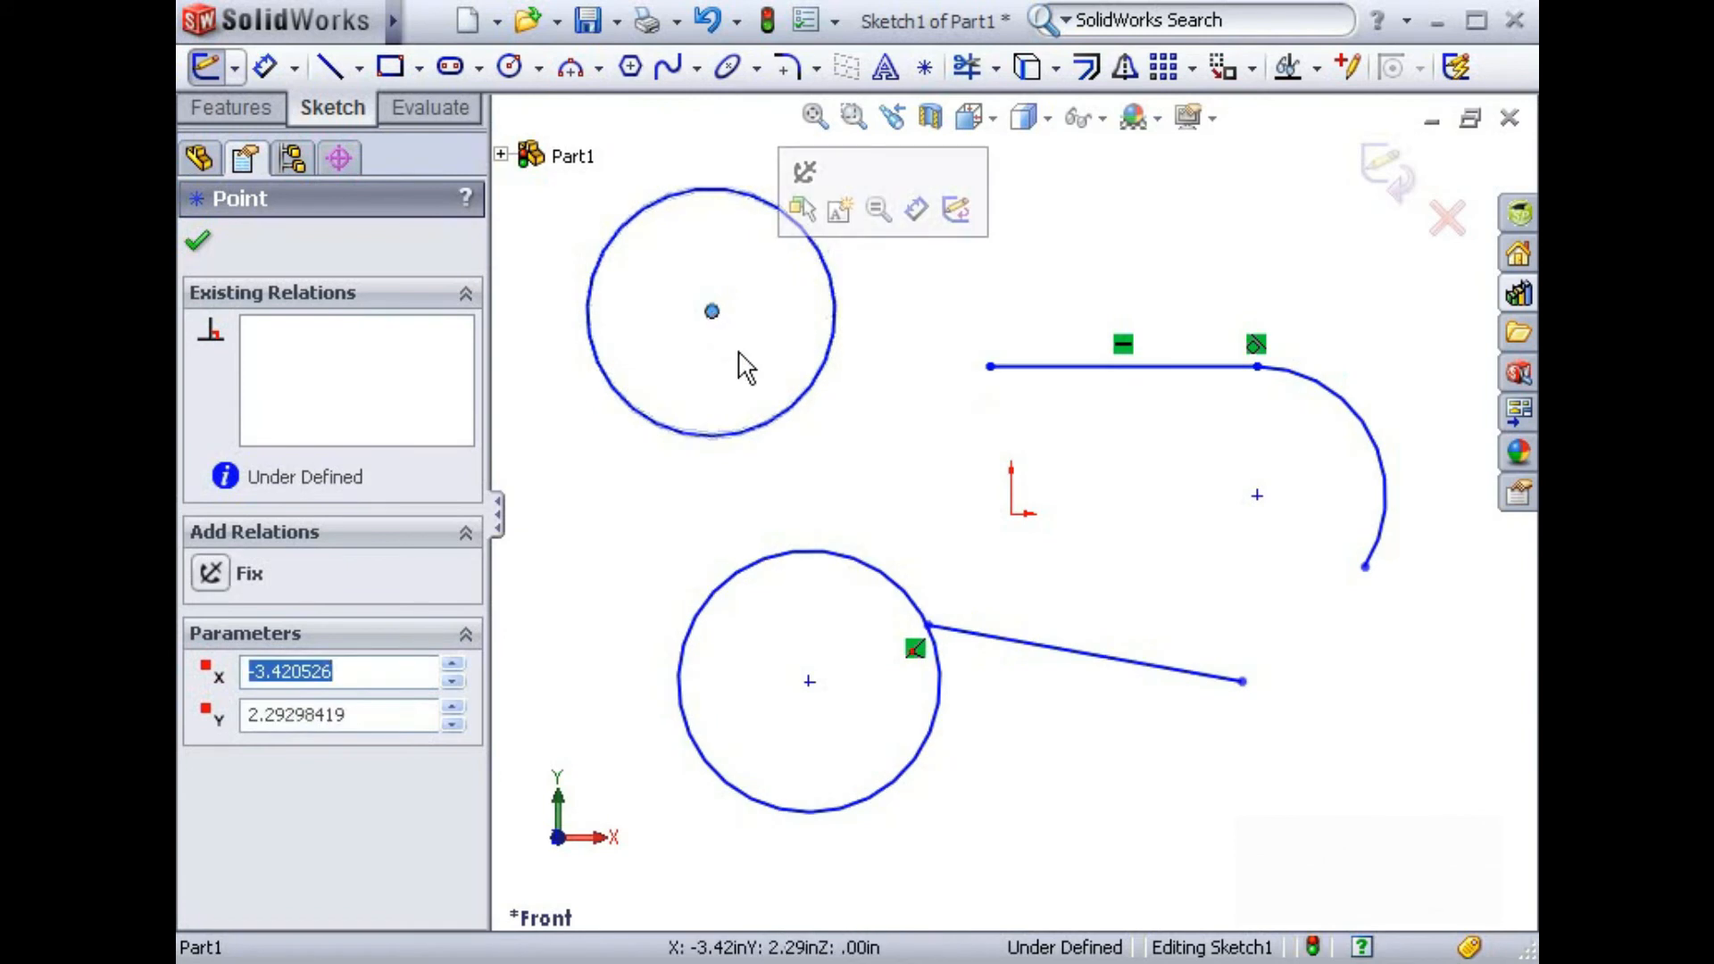
click(854, 466)
Step: Delete the tangent relation with the arc from the horizontal line's existing relations
click(1023, 368)
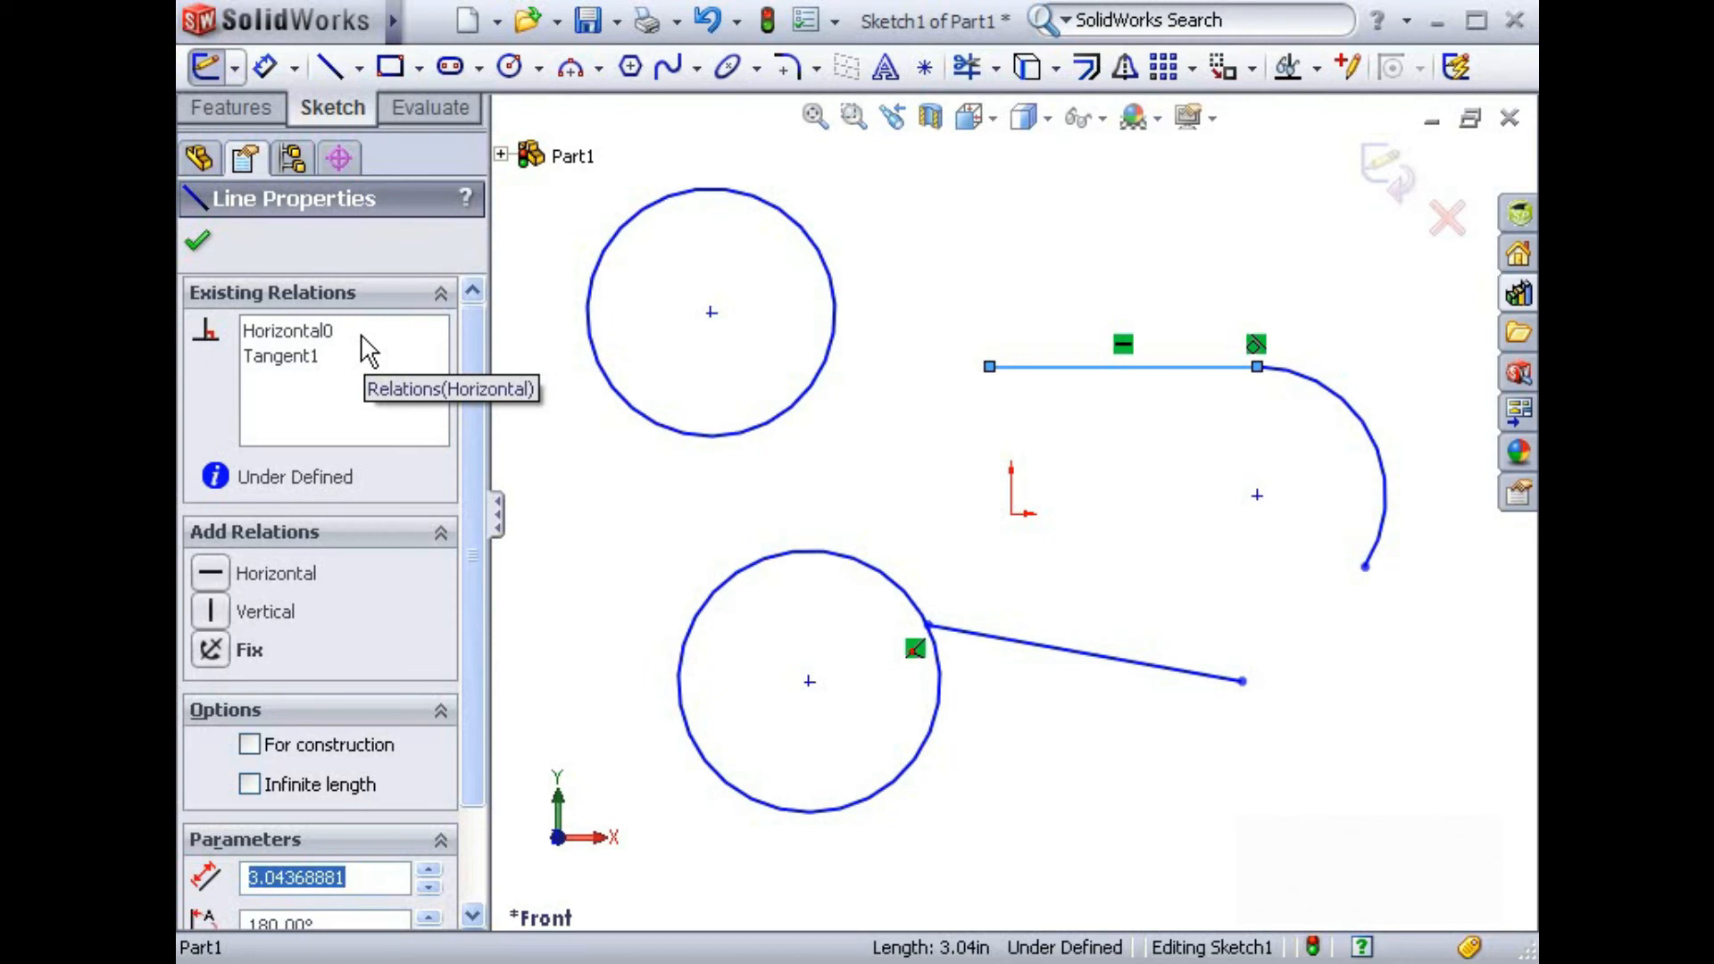
click(311, 356)
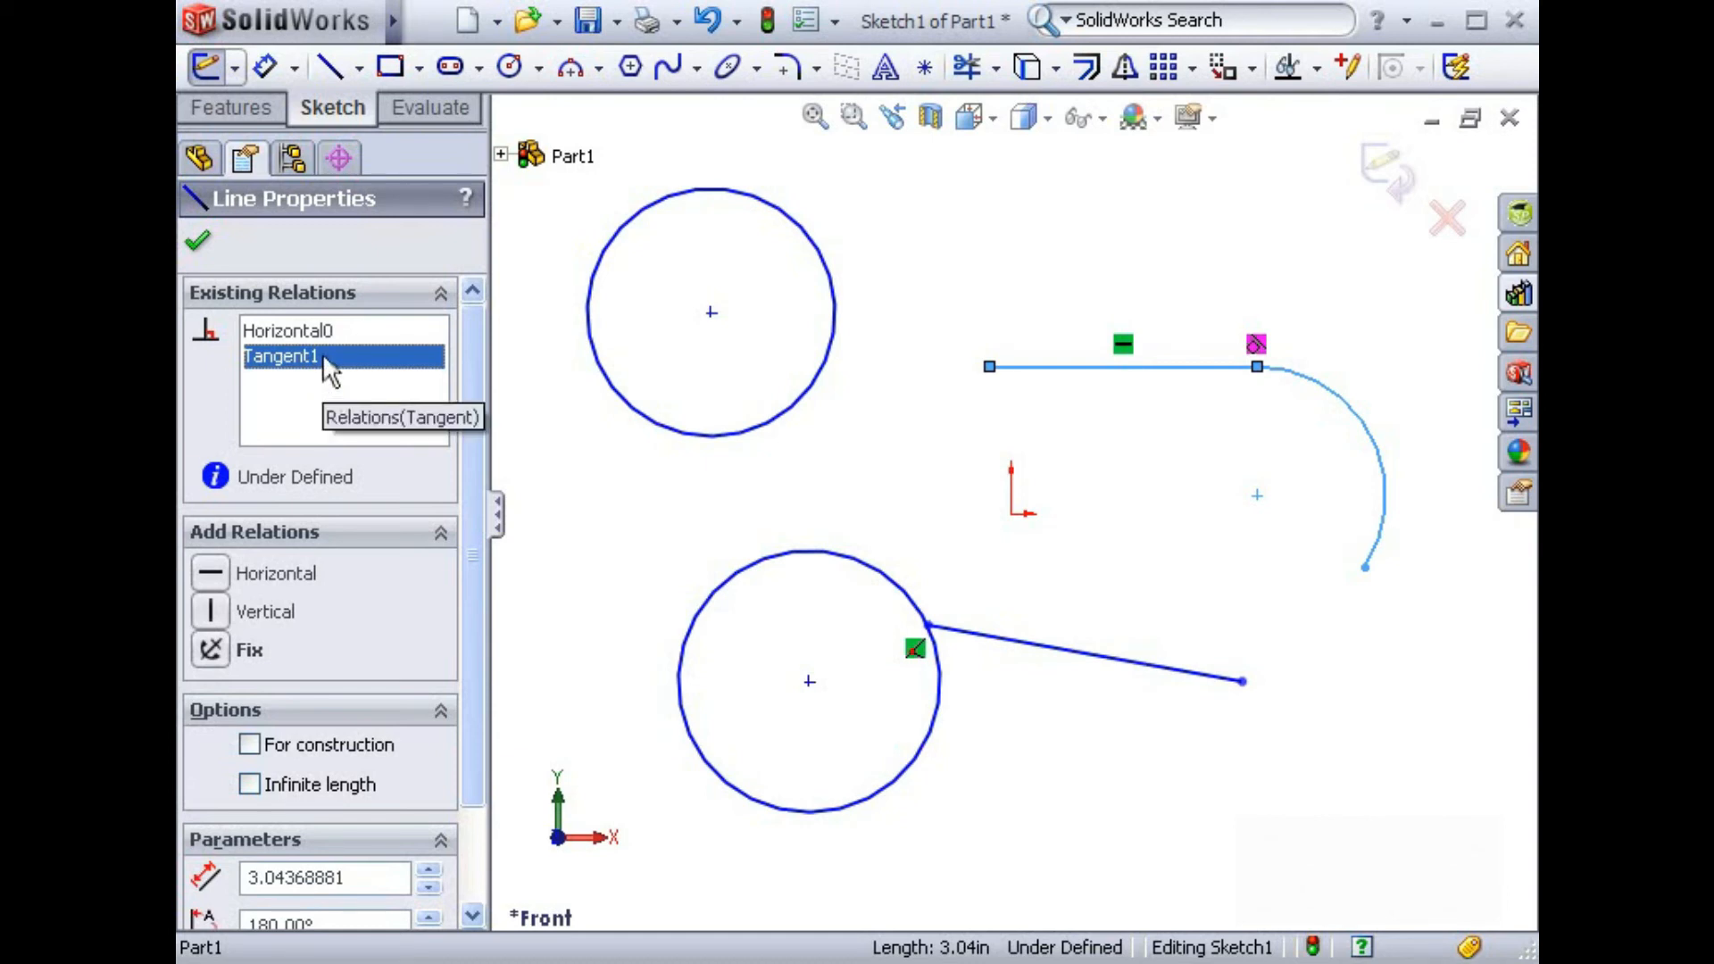
right_click(332, 359)
click(375, 400)
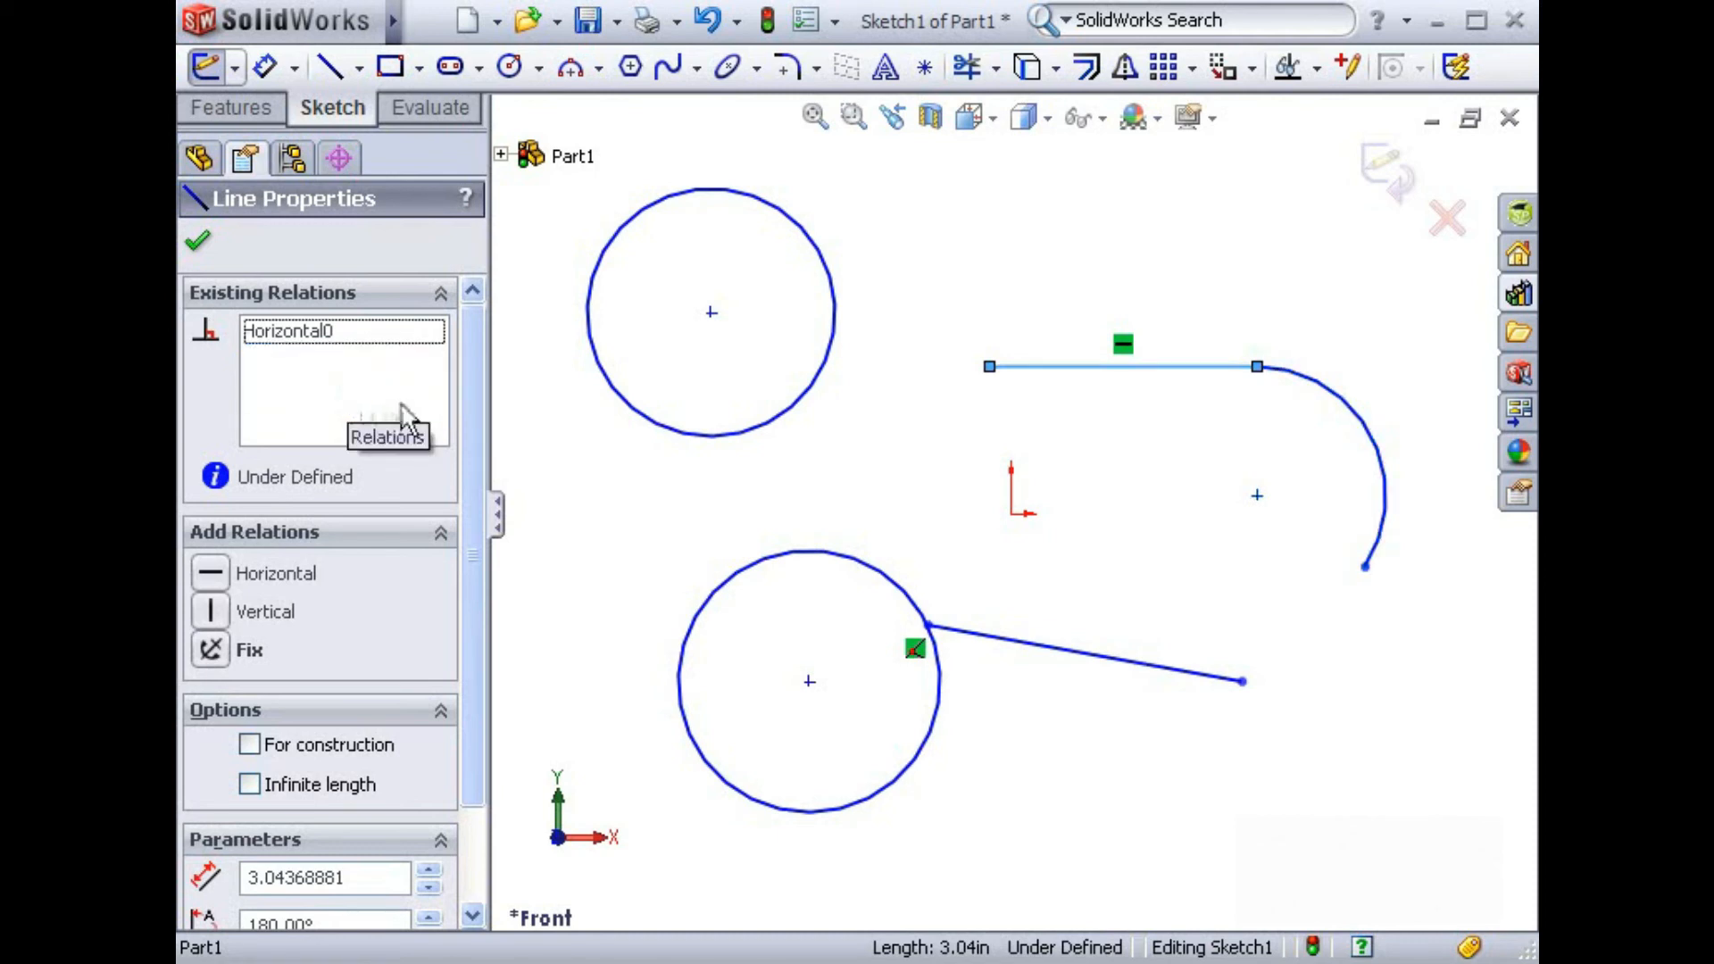
click(544, 455)
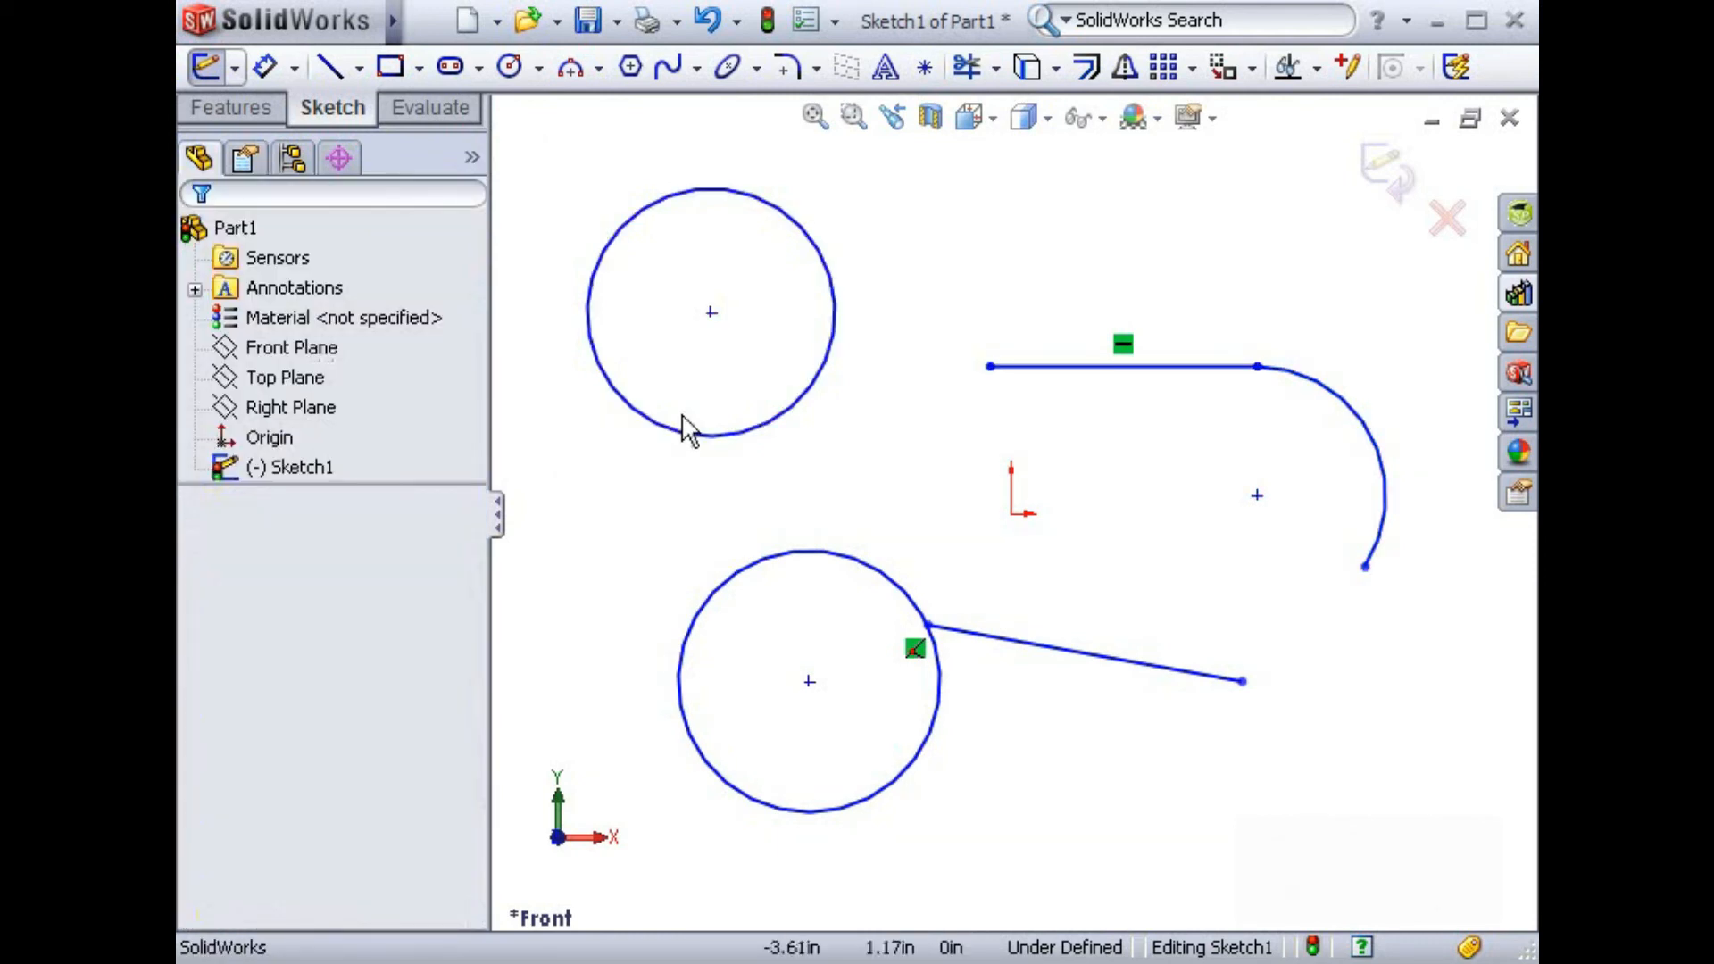
Step: Use Display/Delete Relations to remove the coincident relation between the lower circle and the slanted line's endpoint
click(1286, 68)
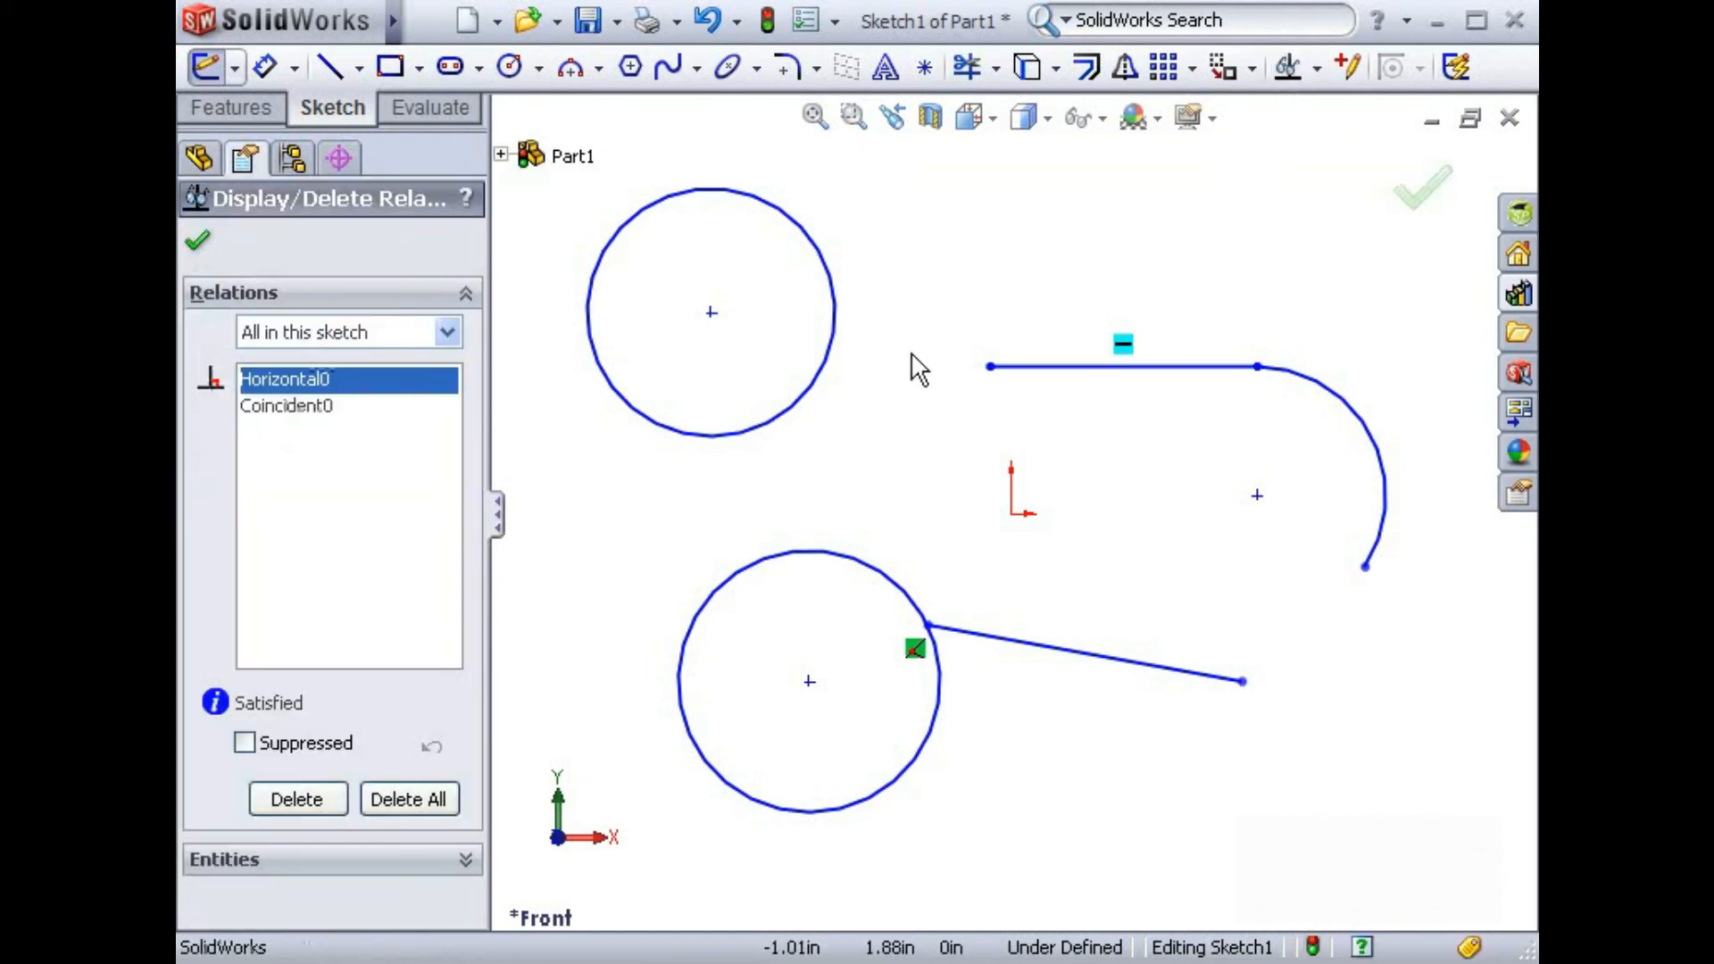
click(384, 455)
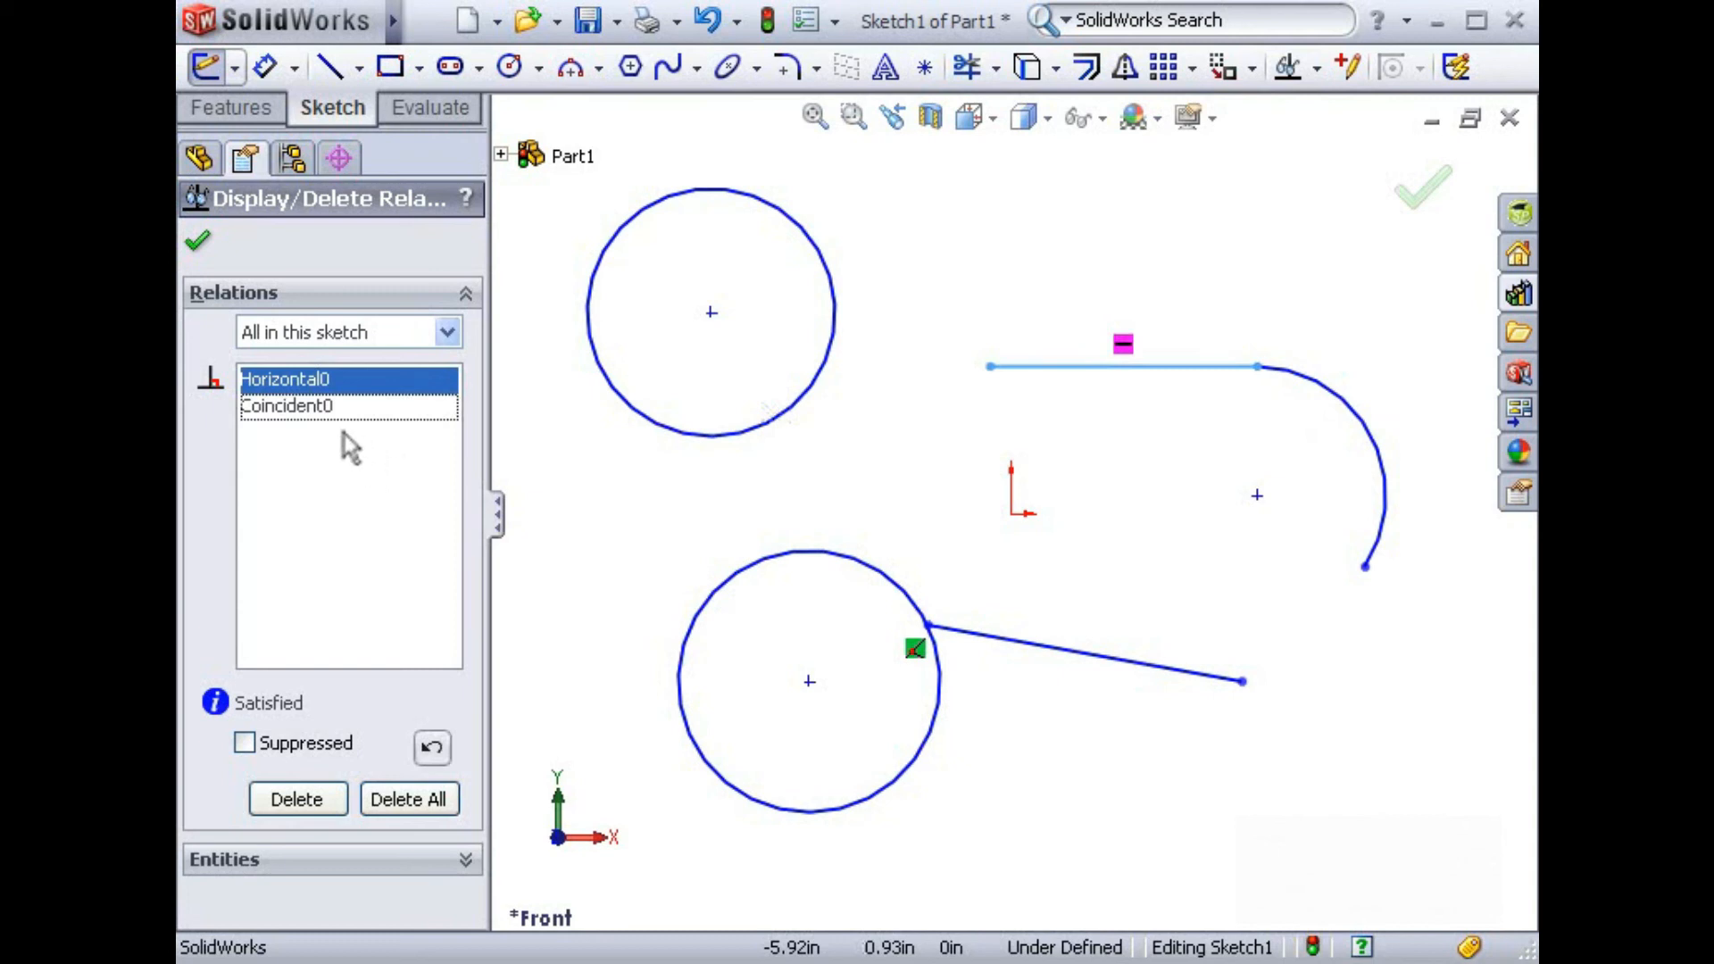
click(336, 413)
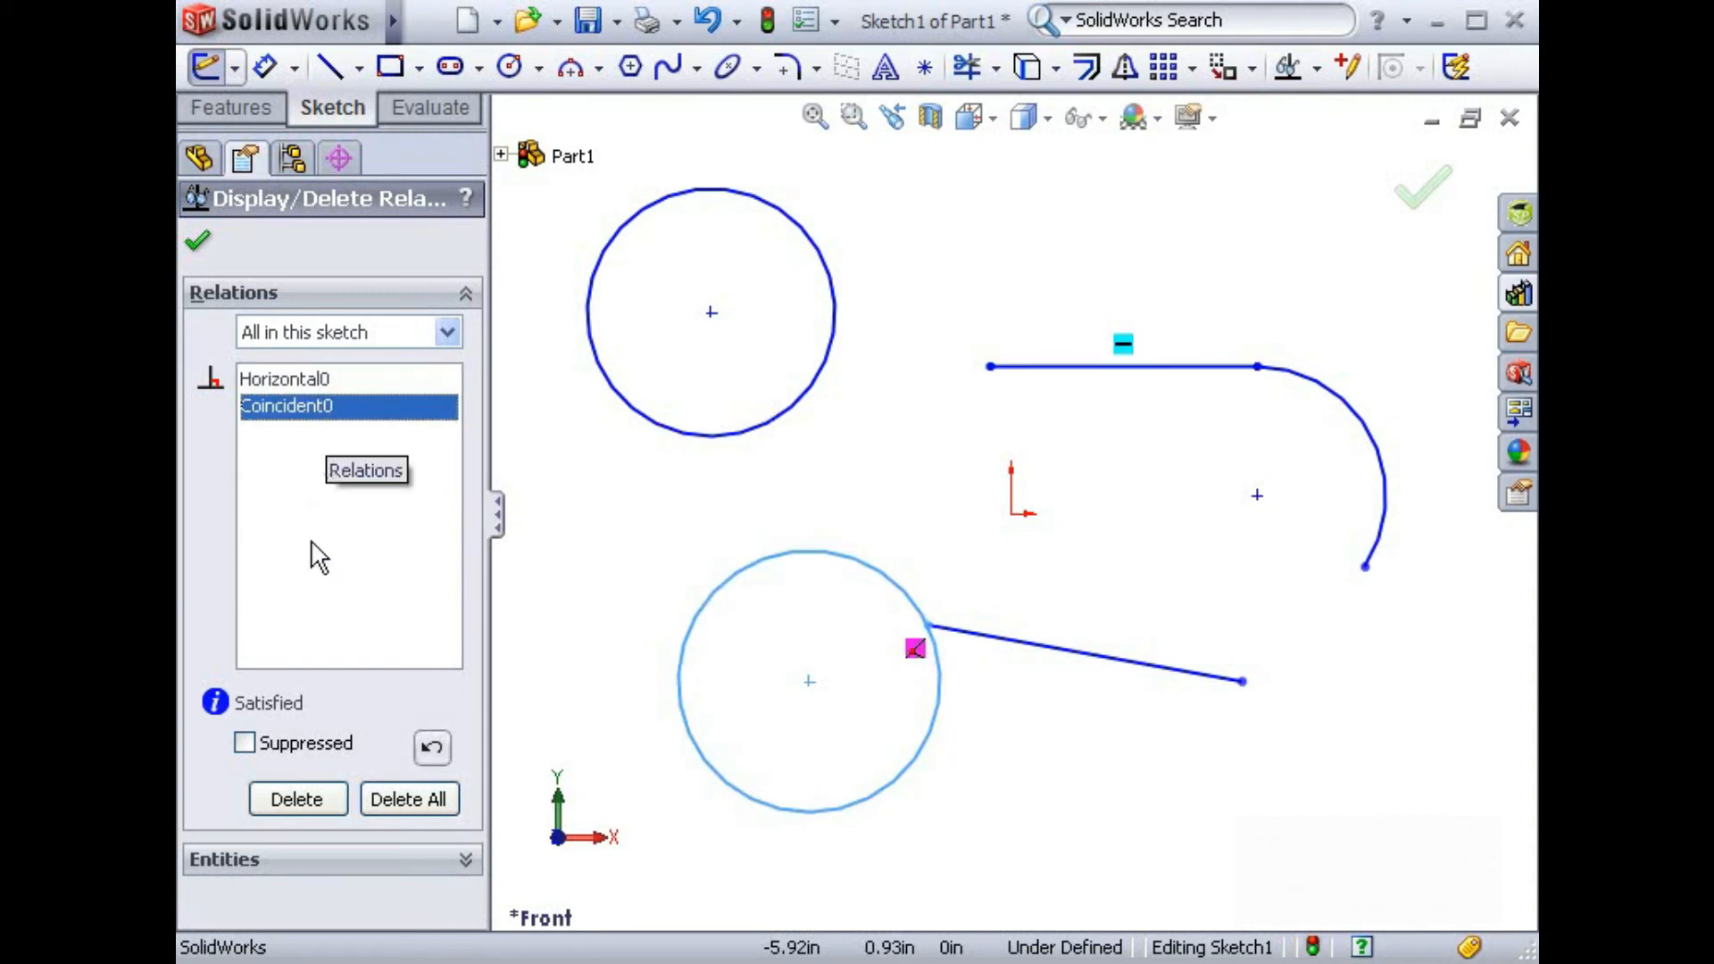
click(303, 797)
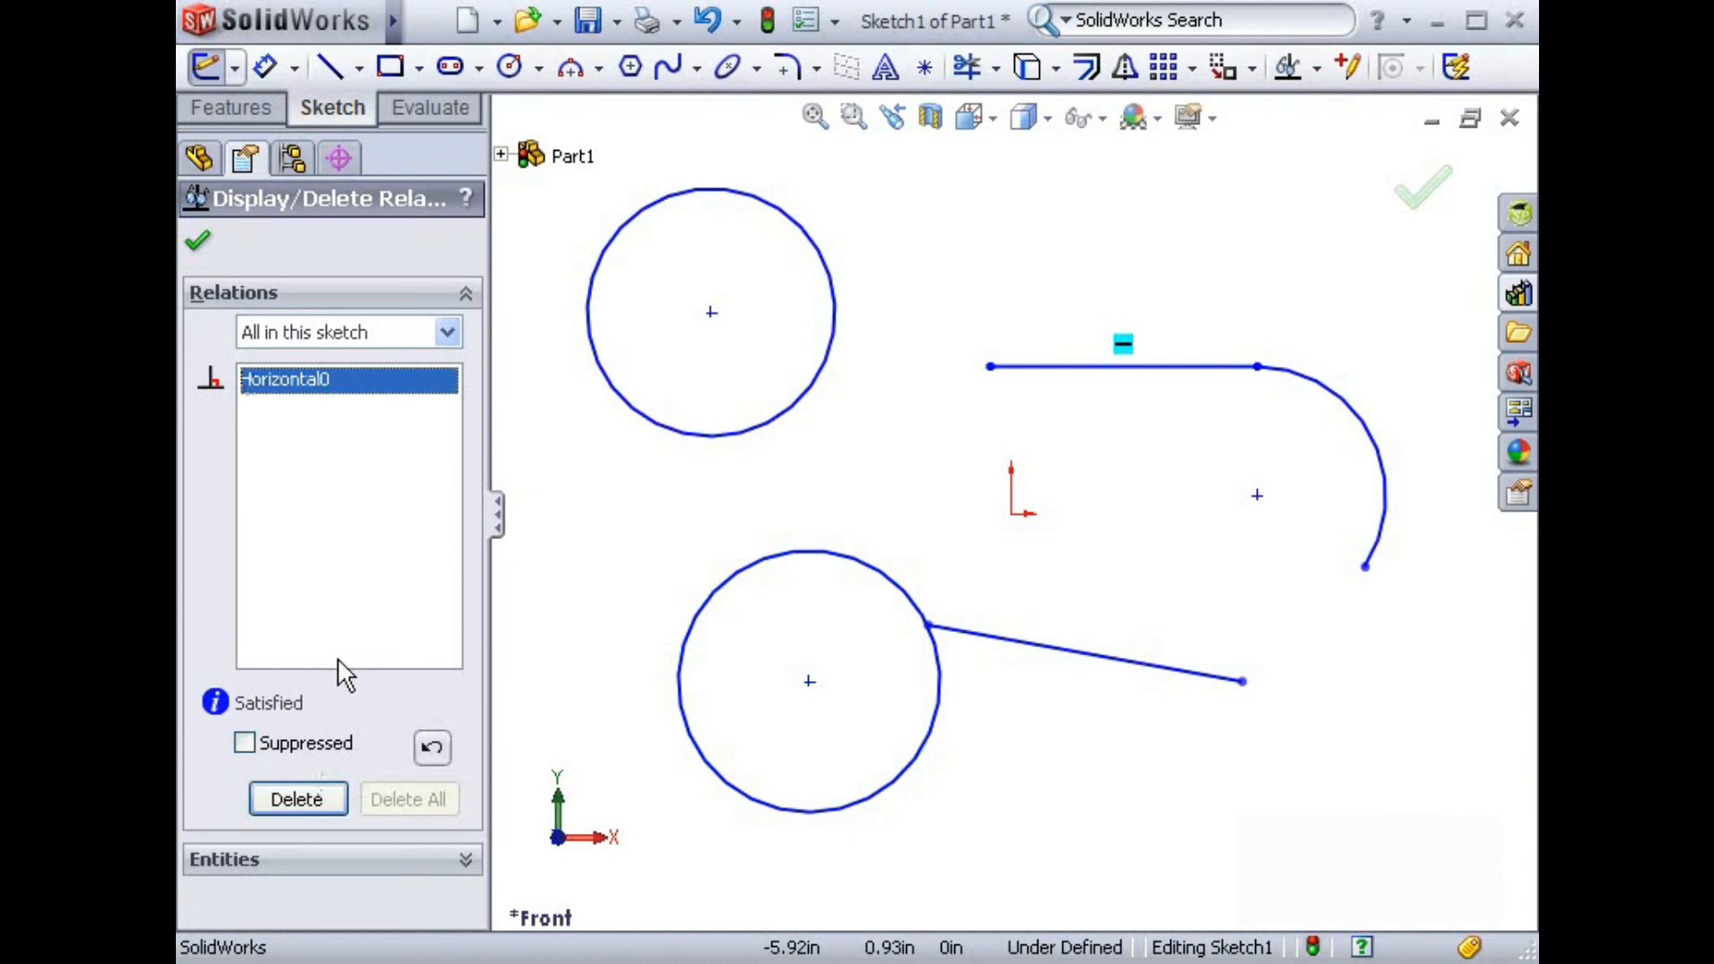
click(447, 332)
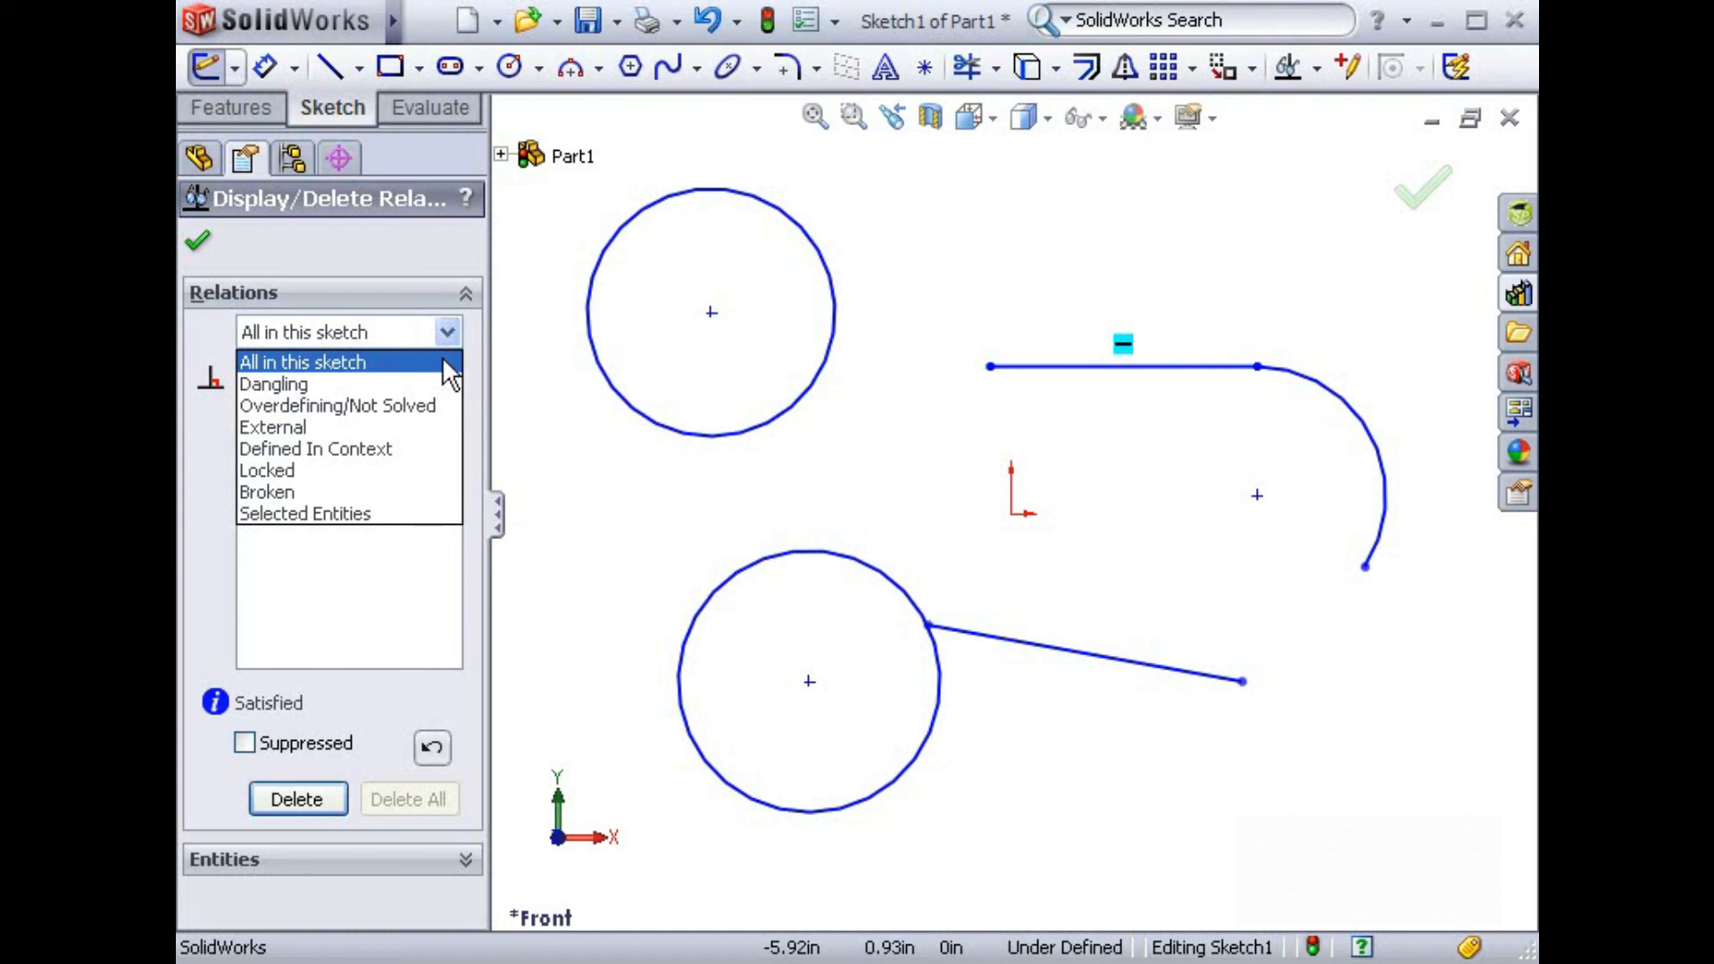
click(387, 251)
click(199, 241)
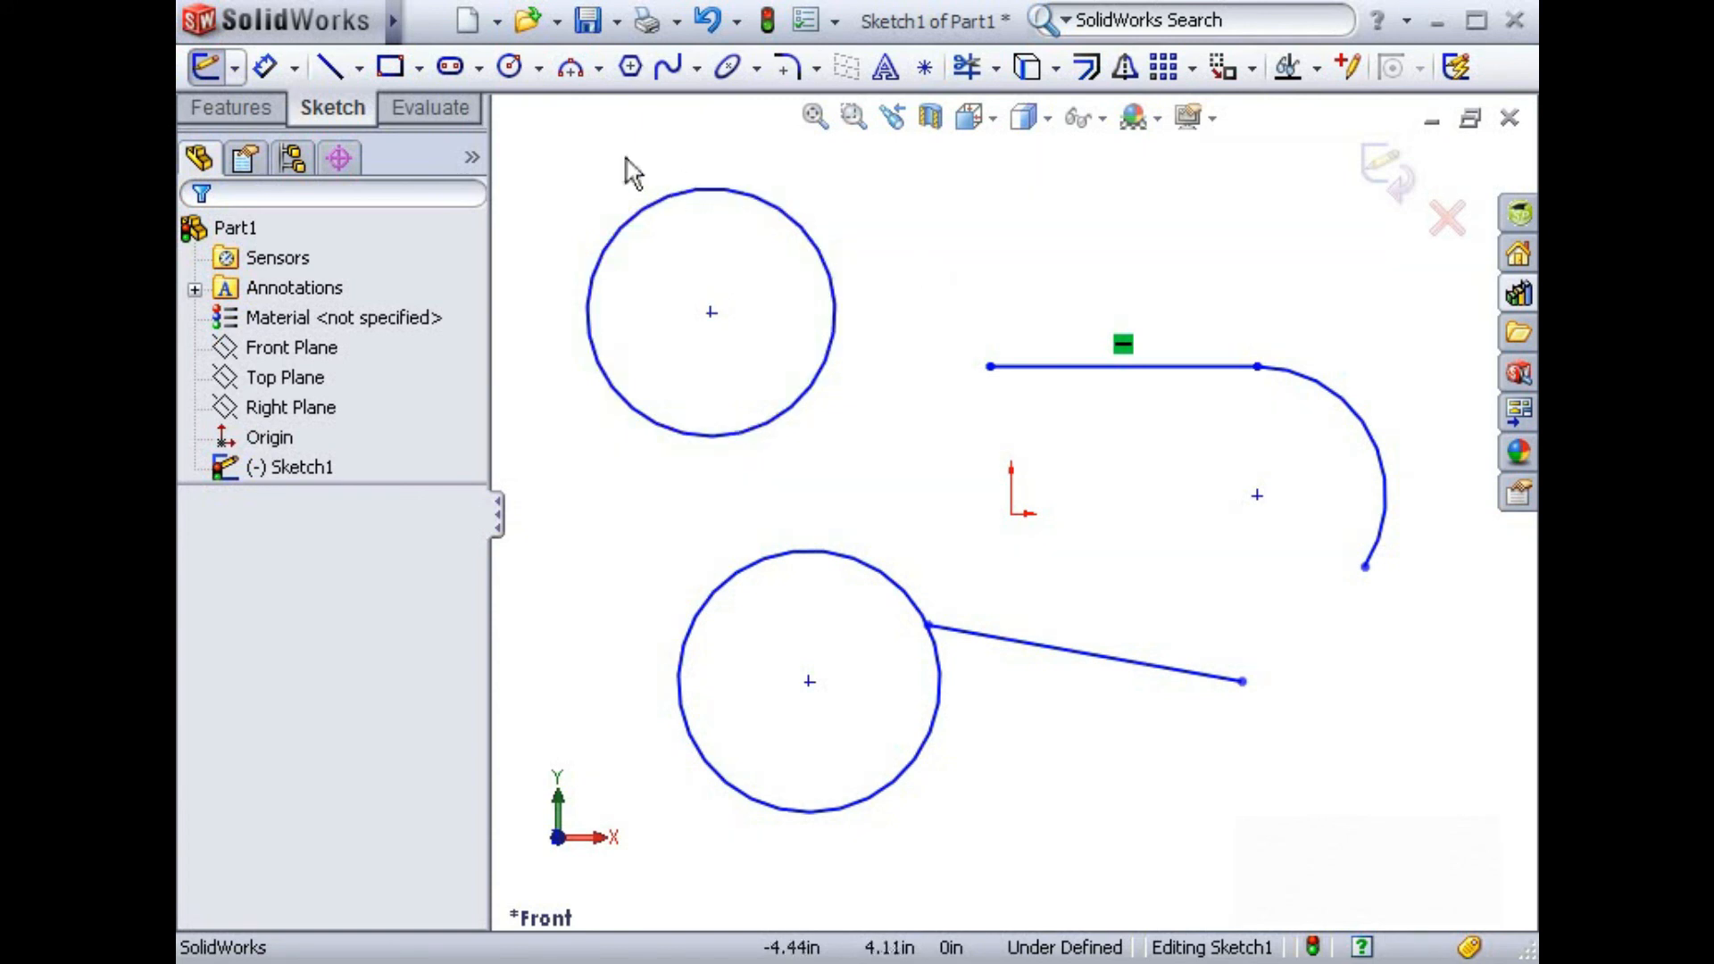
Step: Turn off the display of sketch relation symbols
mouse_move(398, 34)
click(482, 21)
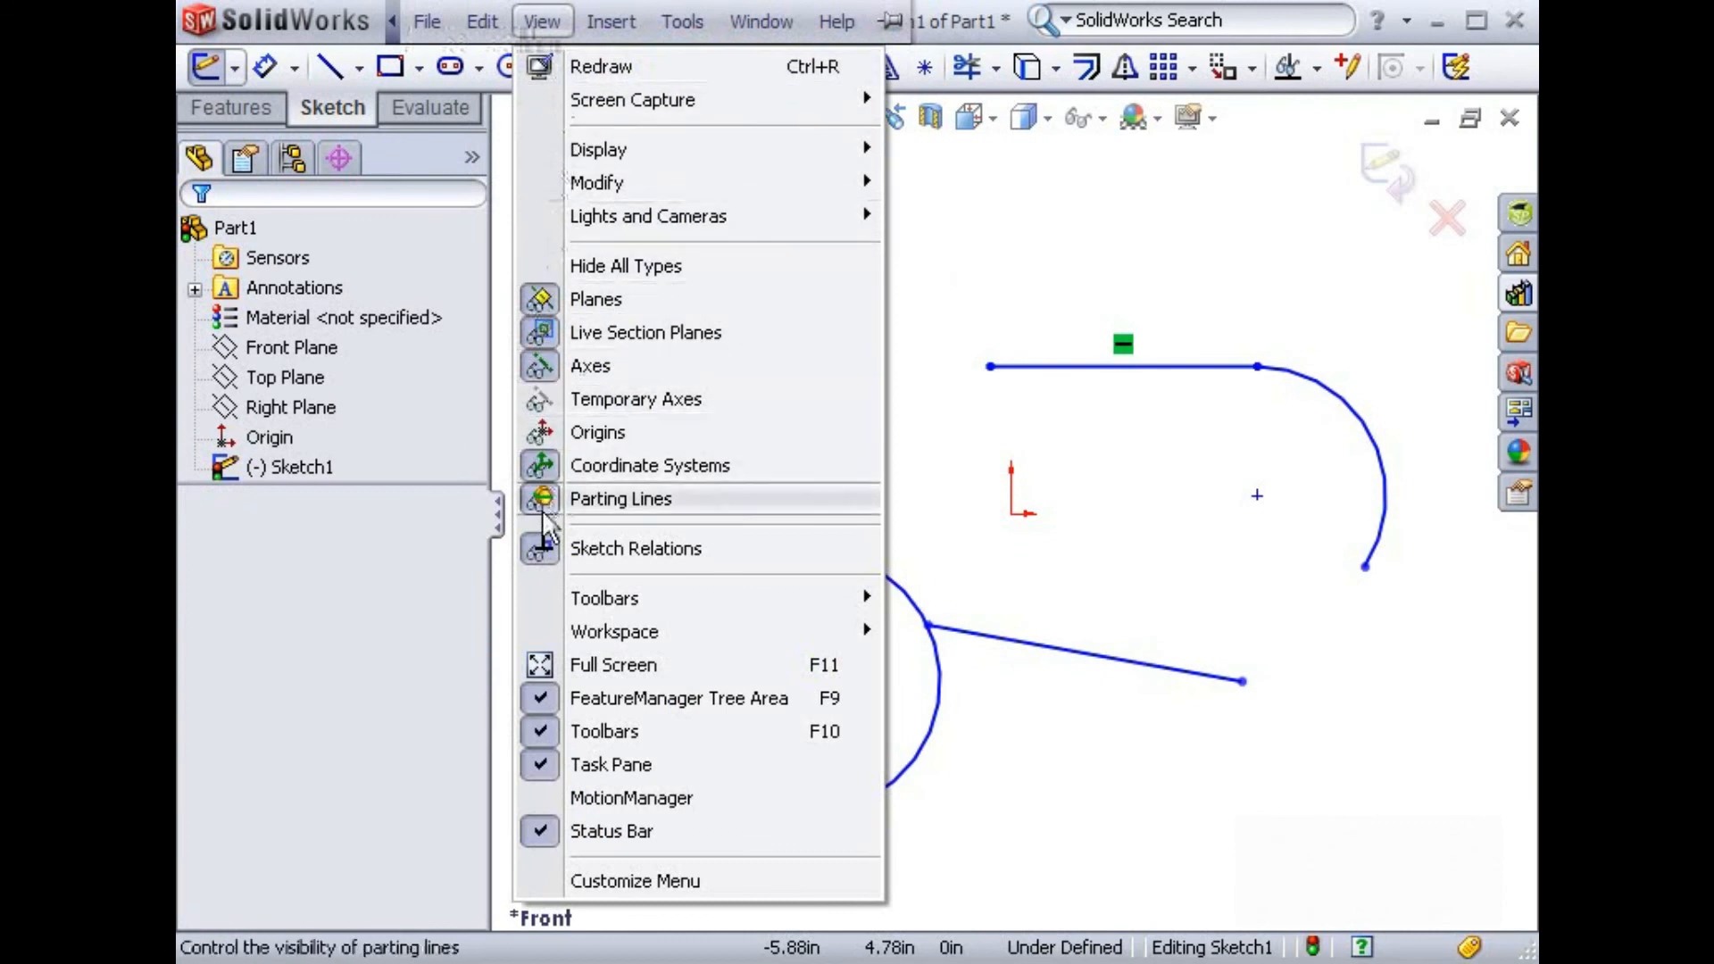
click(542, 545)
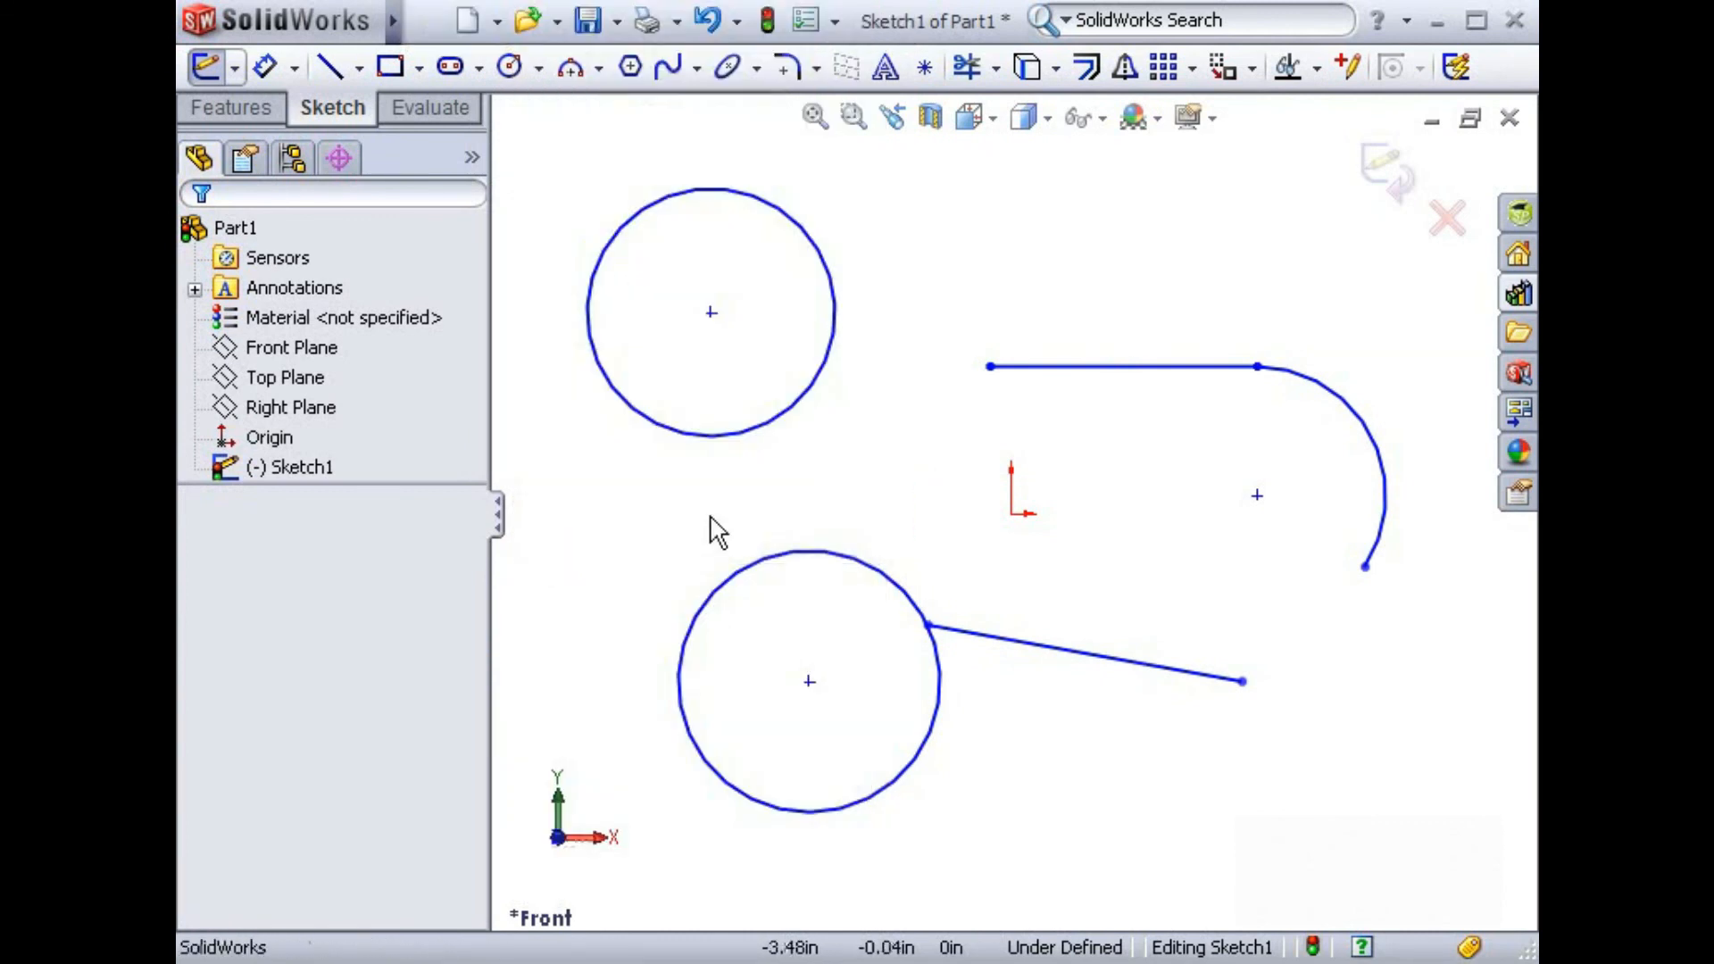